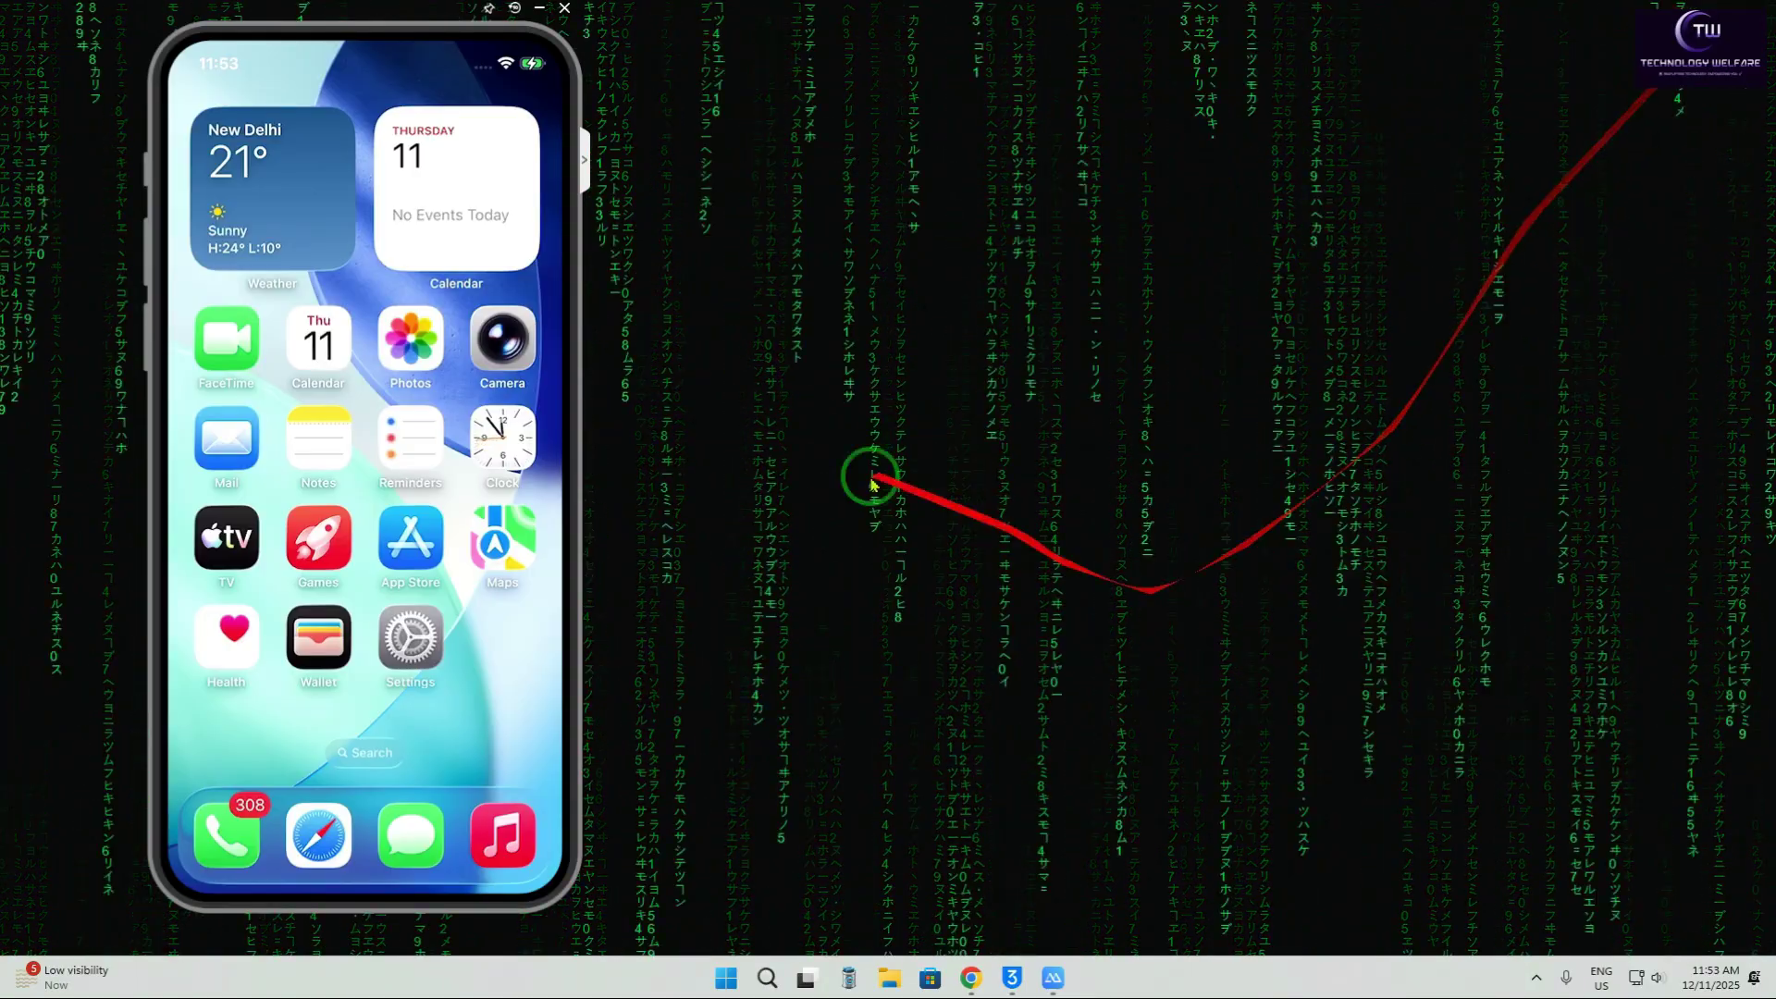
Confirm iOS 26.2 is current in the iPhone's Settings, then bring up 3uTools on Easy Flash.
{"action": "left_click", "coordinate": [419, 658]}
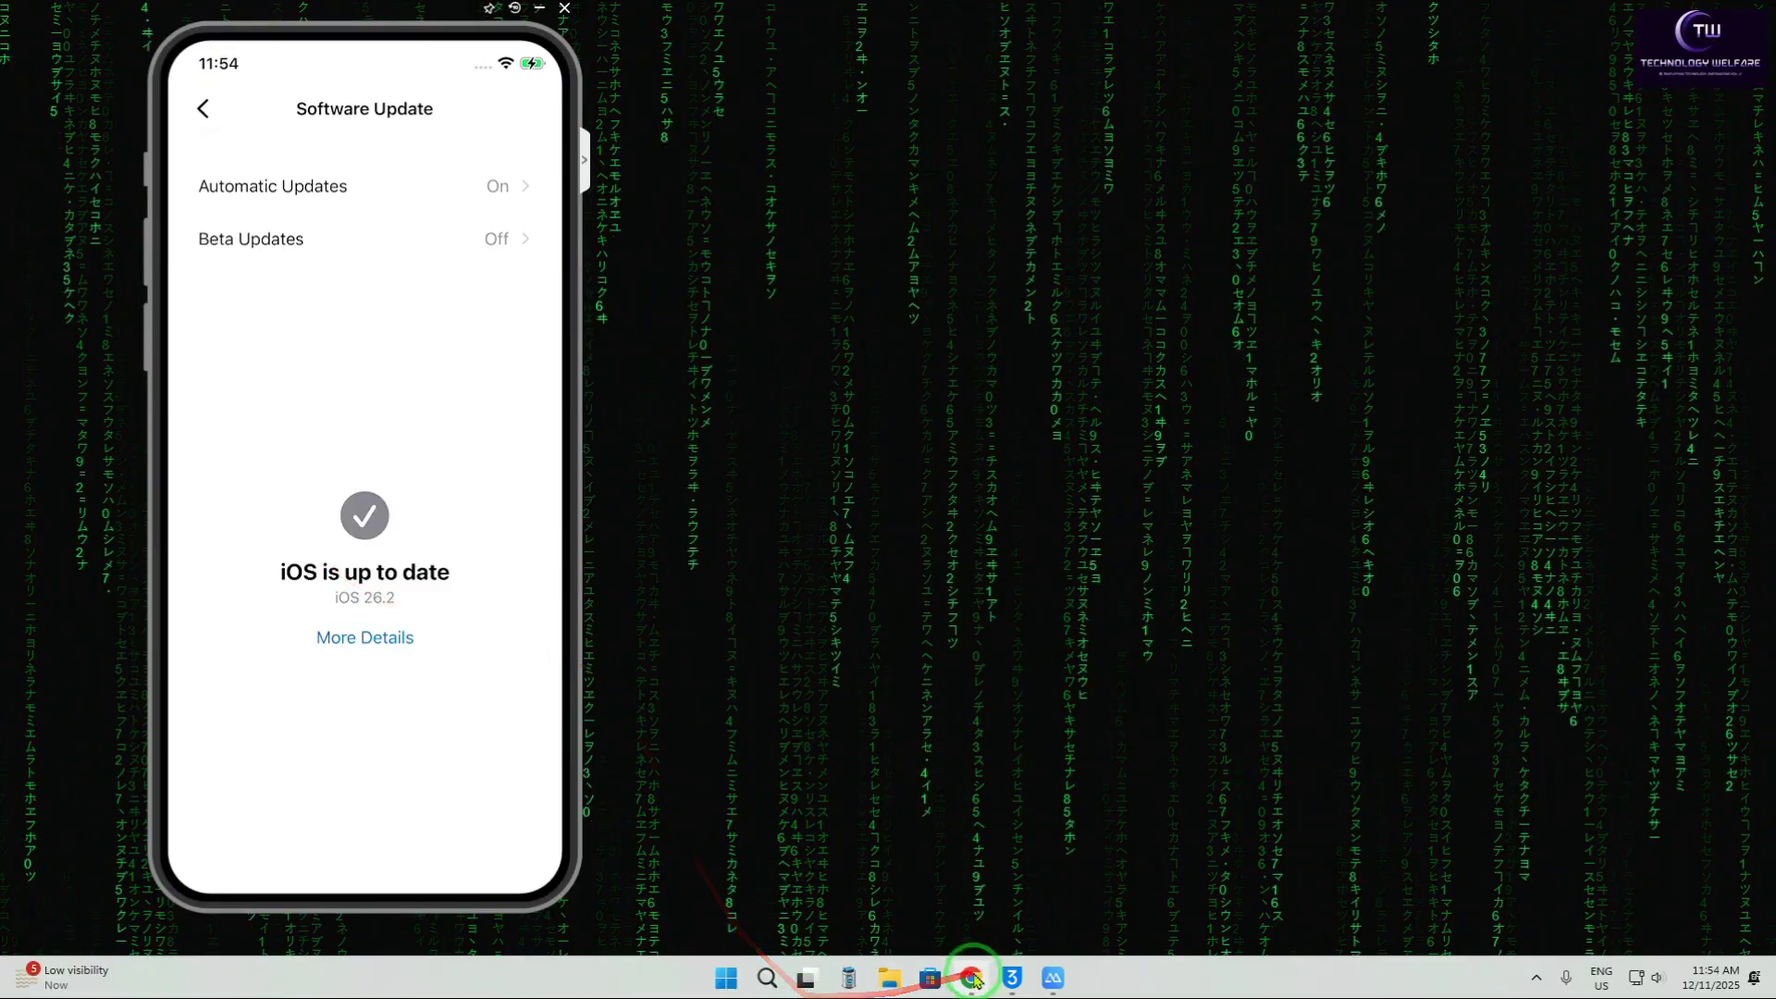
{"action": "left_click", "coordinate": [1005, 978]}
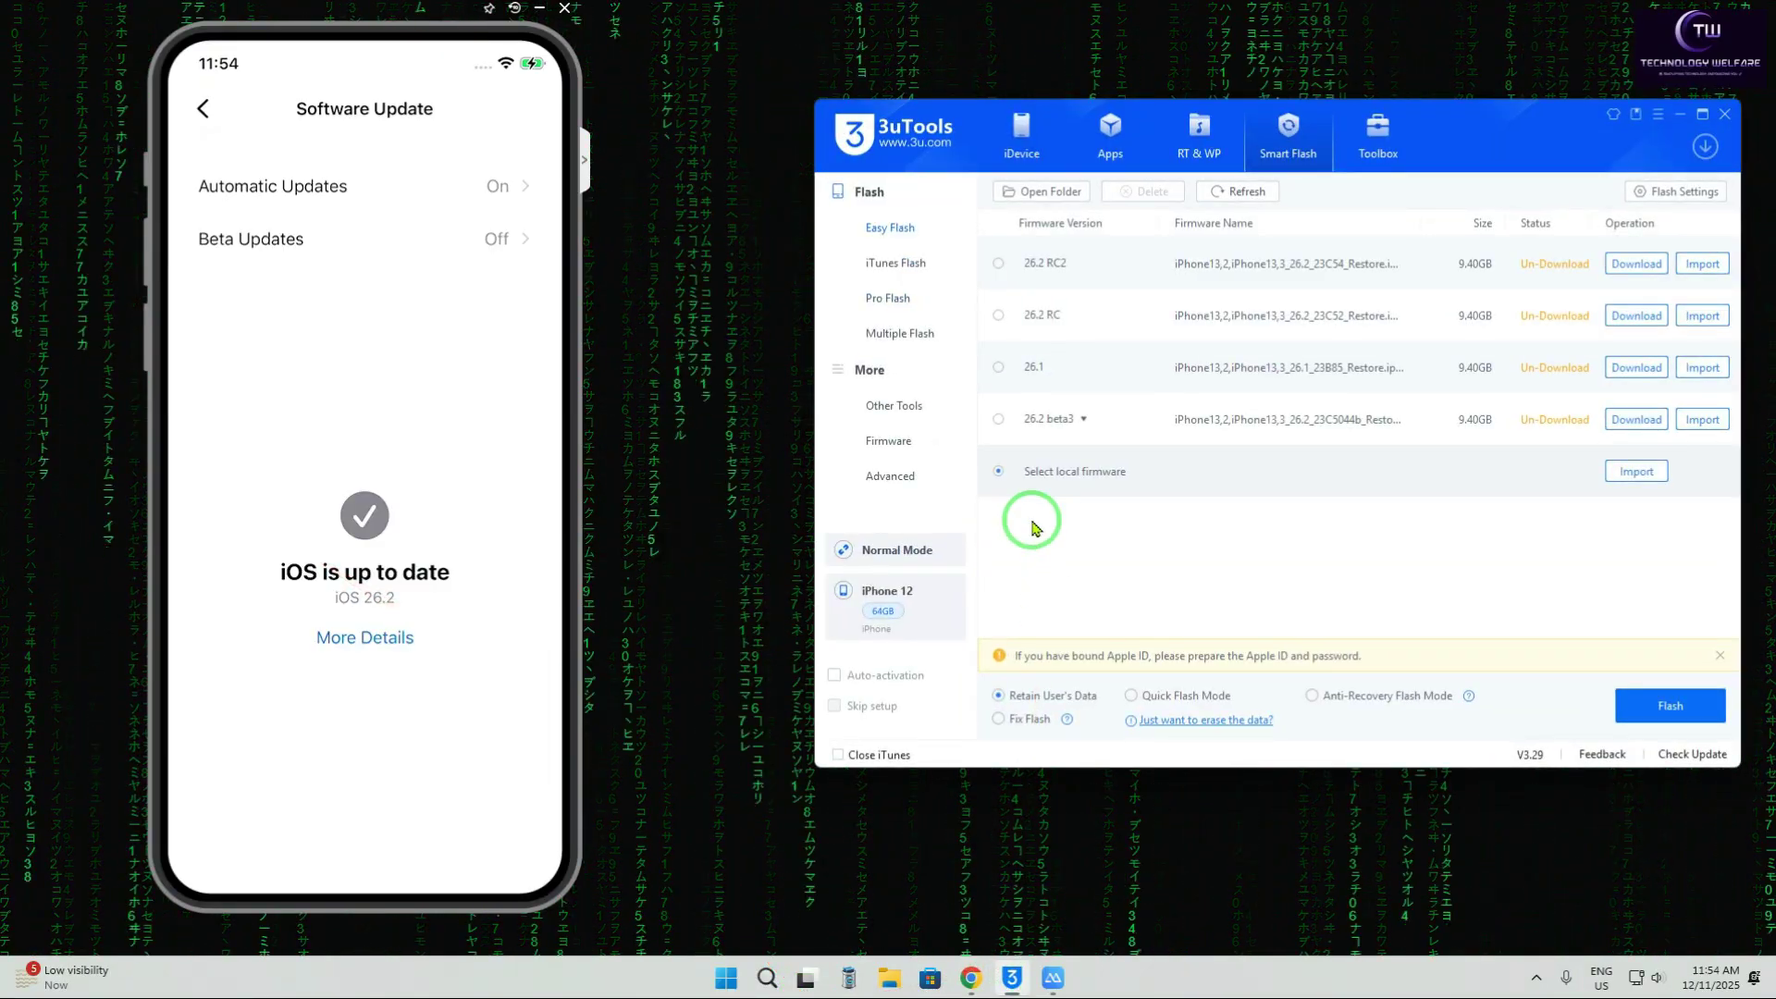
Refresh the Easy Flash firmware list and keep 26.2 beta3 selected in the version dropdown.
{"action": "left_click", "coordinate": [1234, 194]}
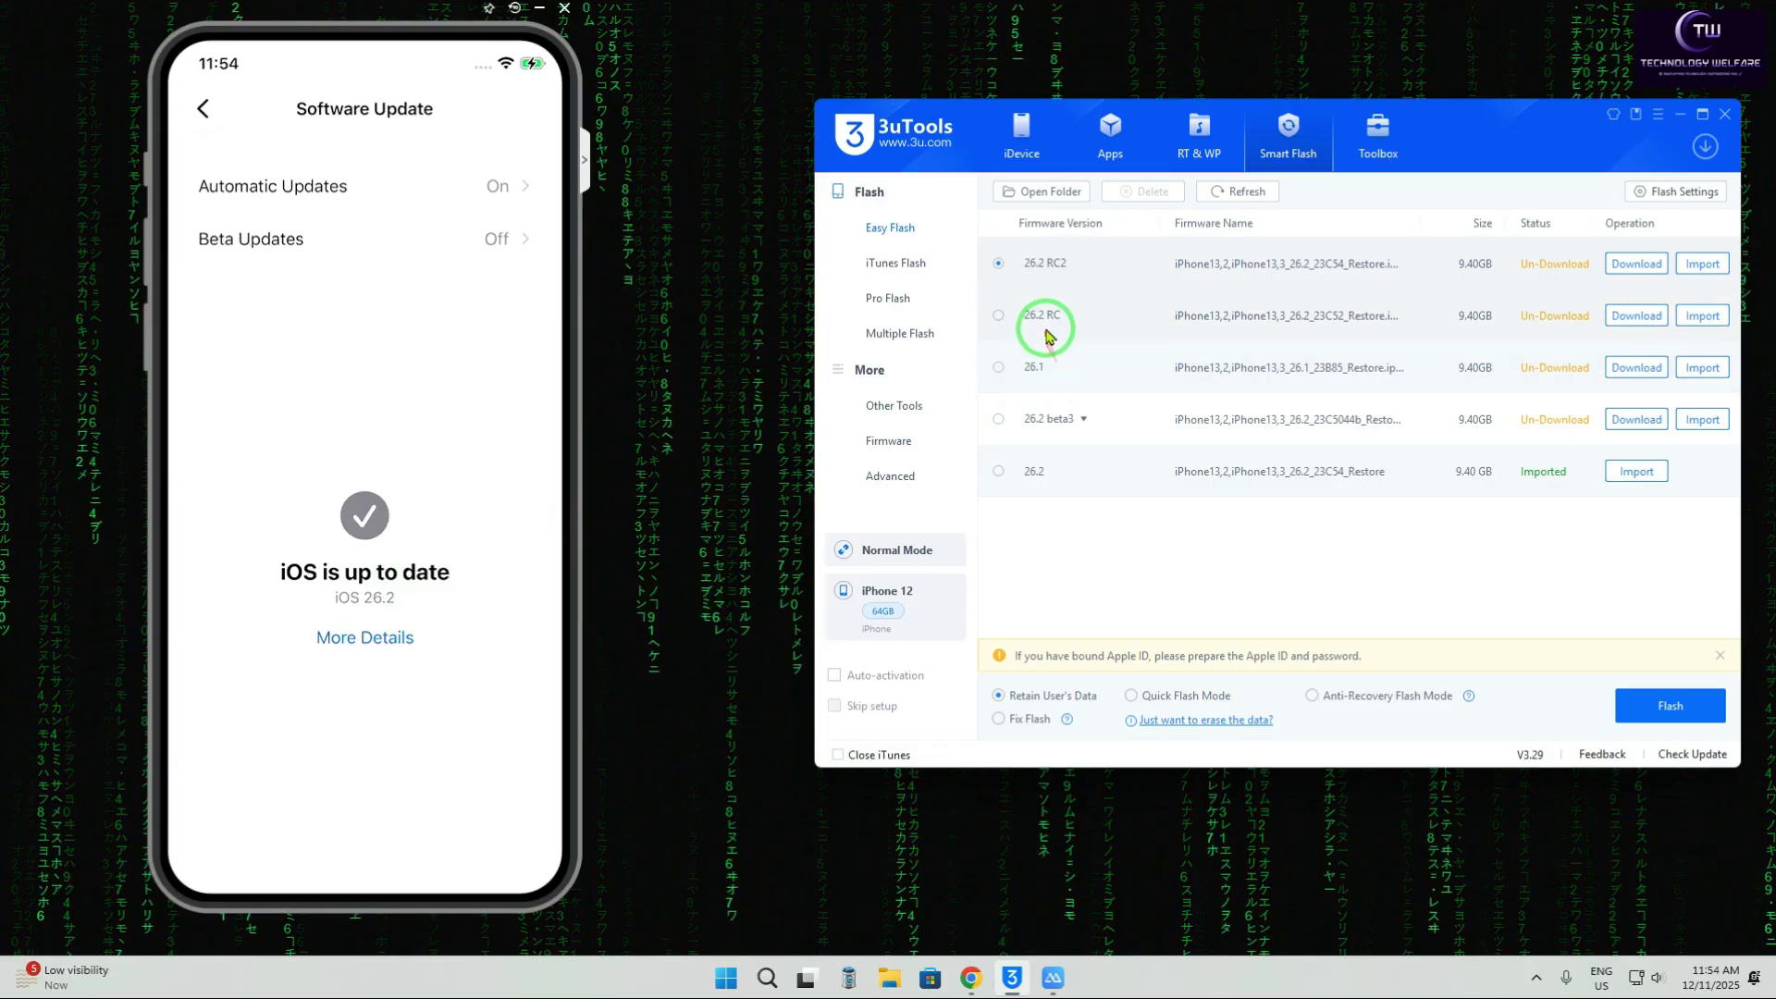
{"action": "left_click", "coordinate": [1081, 418]}
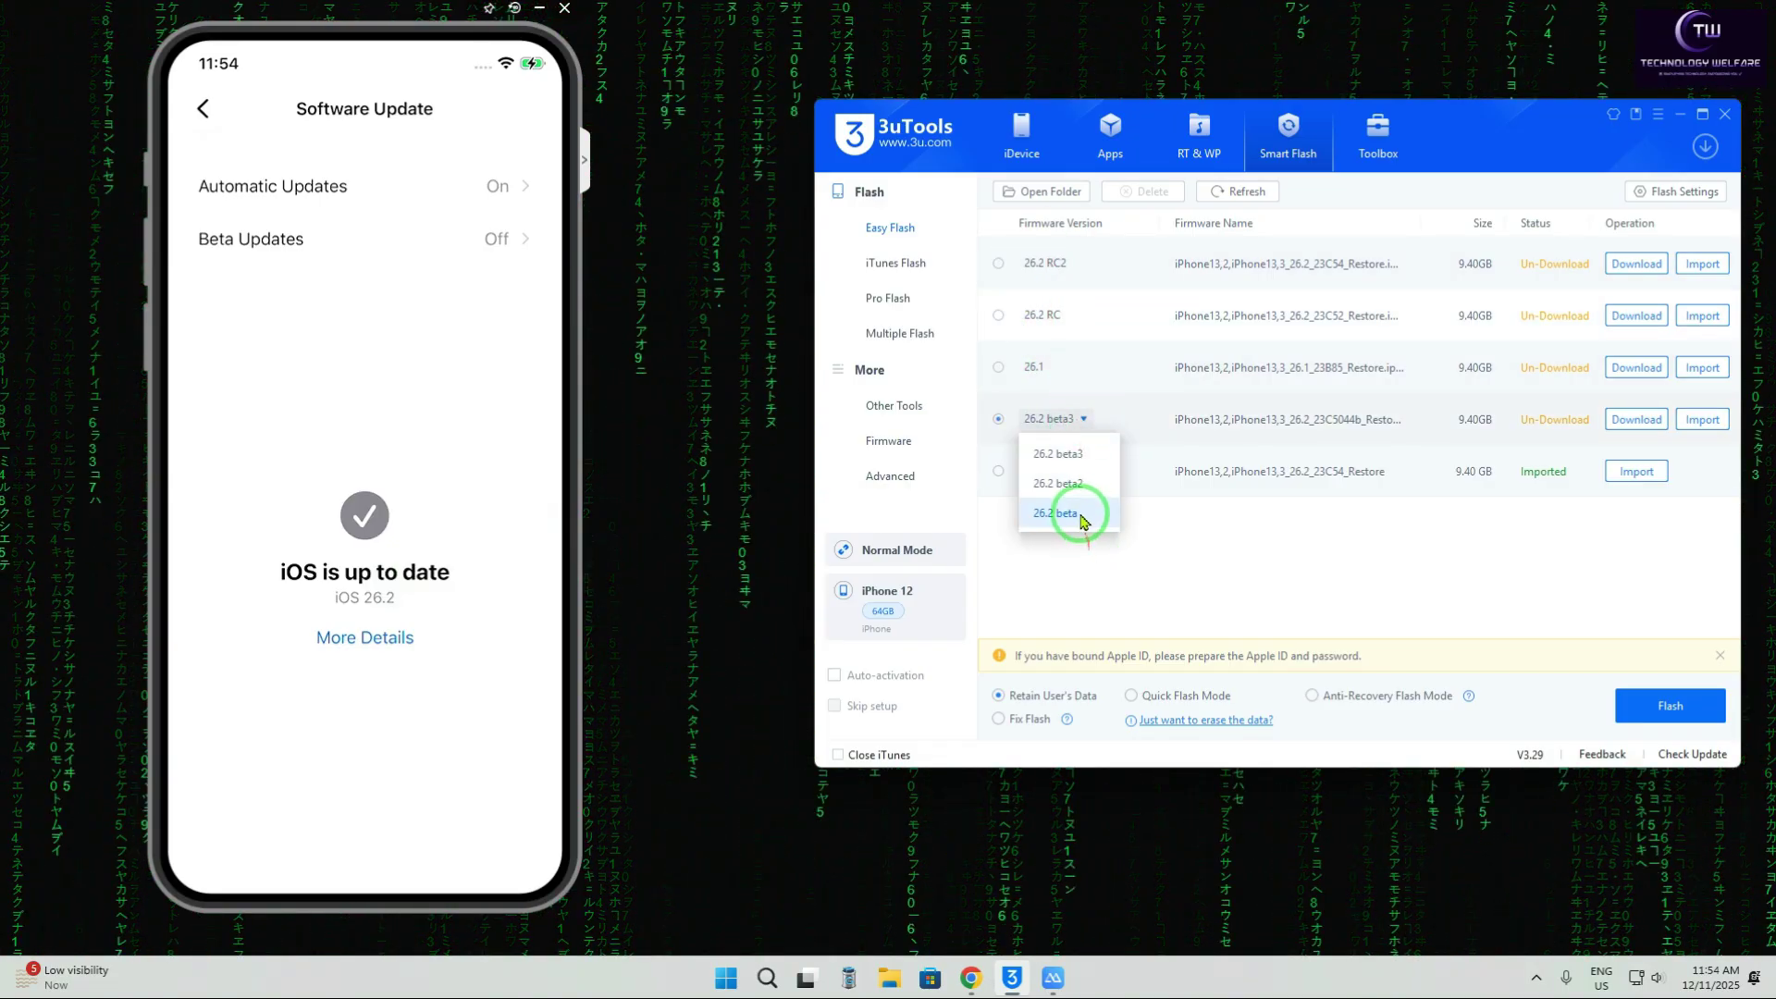
{"action": "left_click", "coordinate": [1101, 573]}
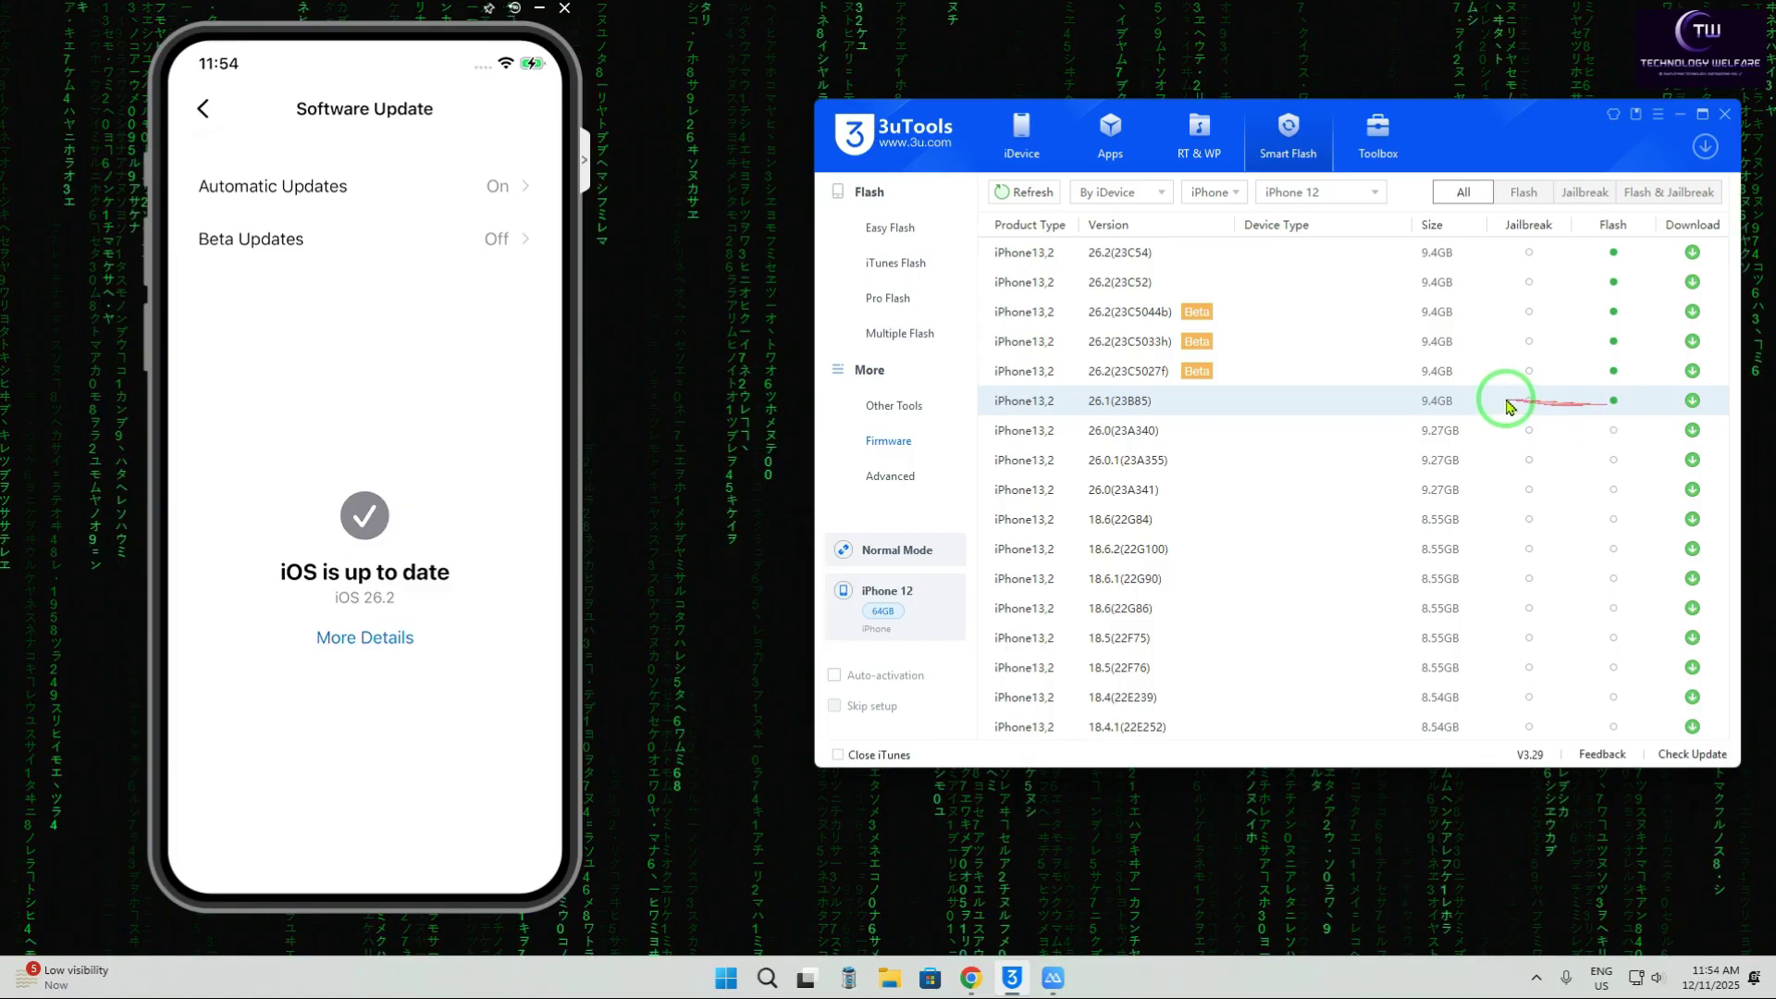
Download the iOS 18.1 (22B82) firmware for the iPhone 12 and view it in Downloads.
{"action": "left_click", "coordinate": [1614, 403]}
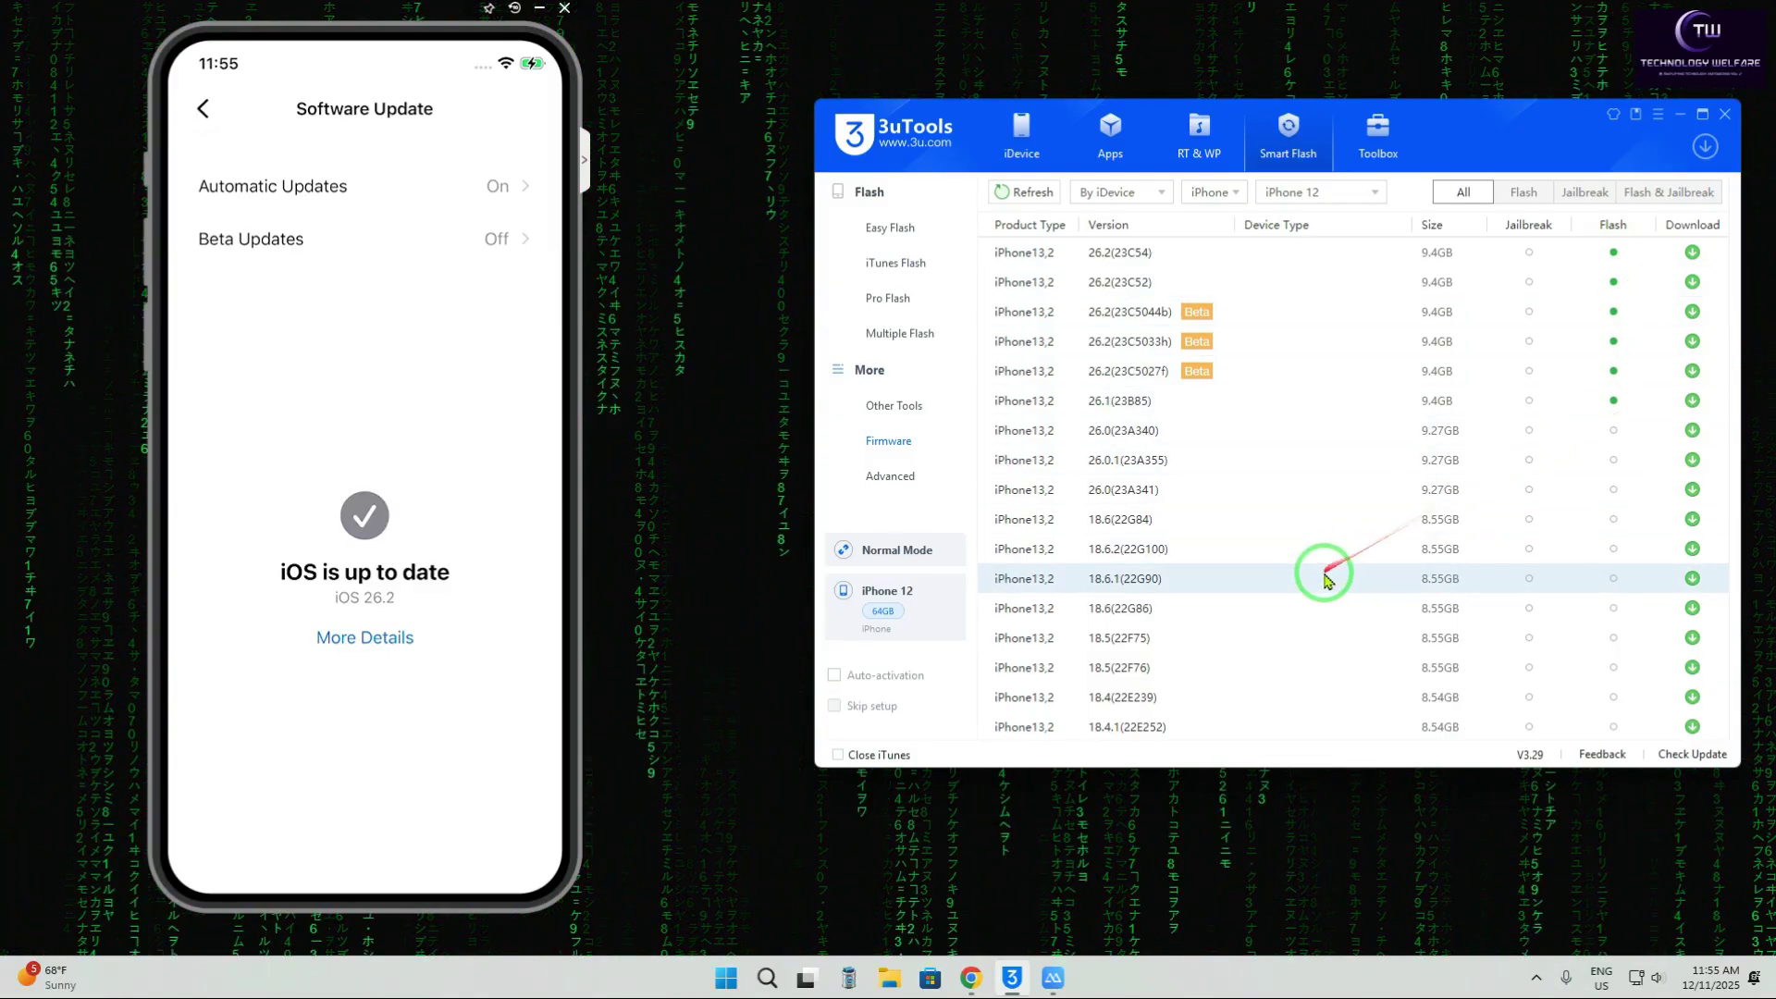
{"action": "scroll", "coordinate": [1332, 582], "scroll_direction": "down", "scroll_amount": 1}
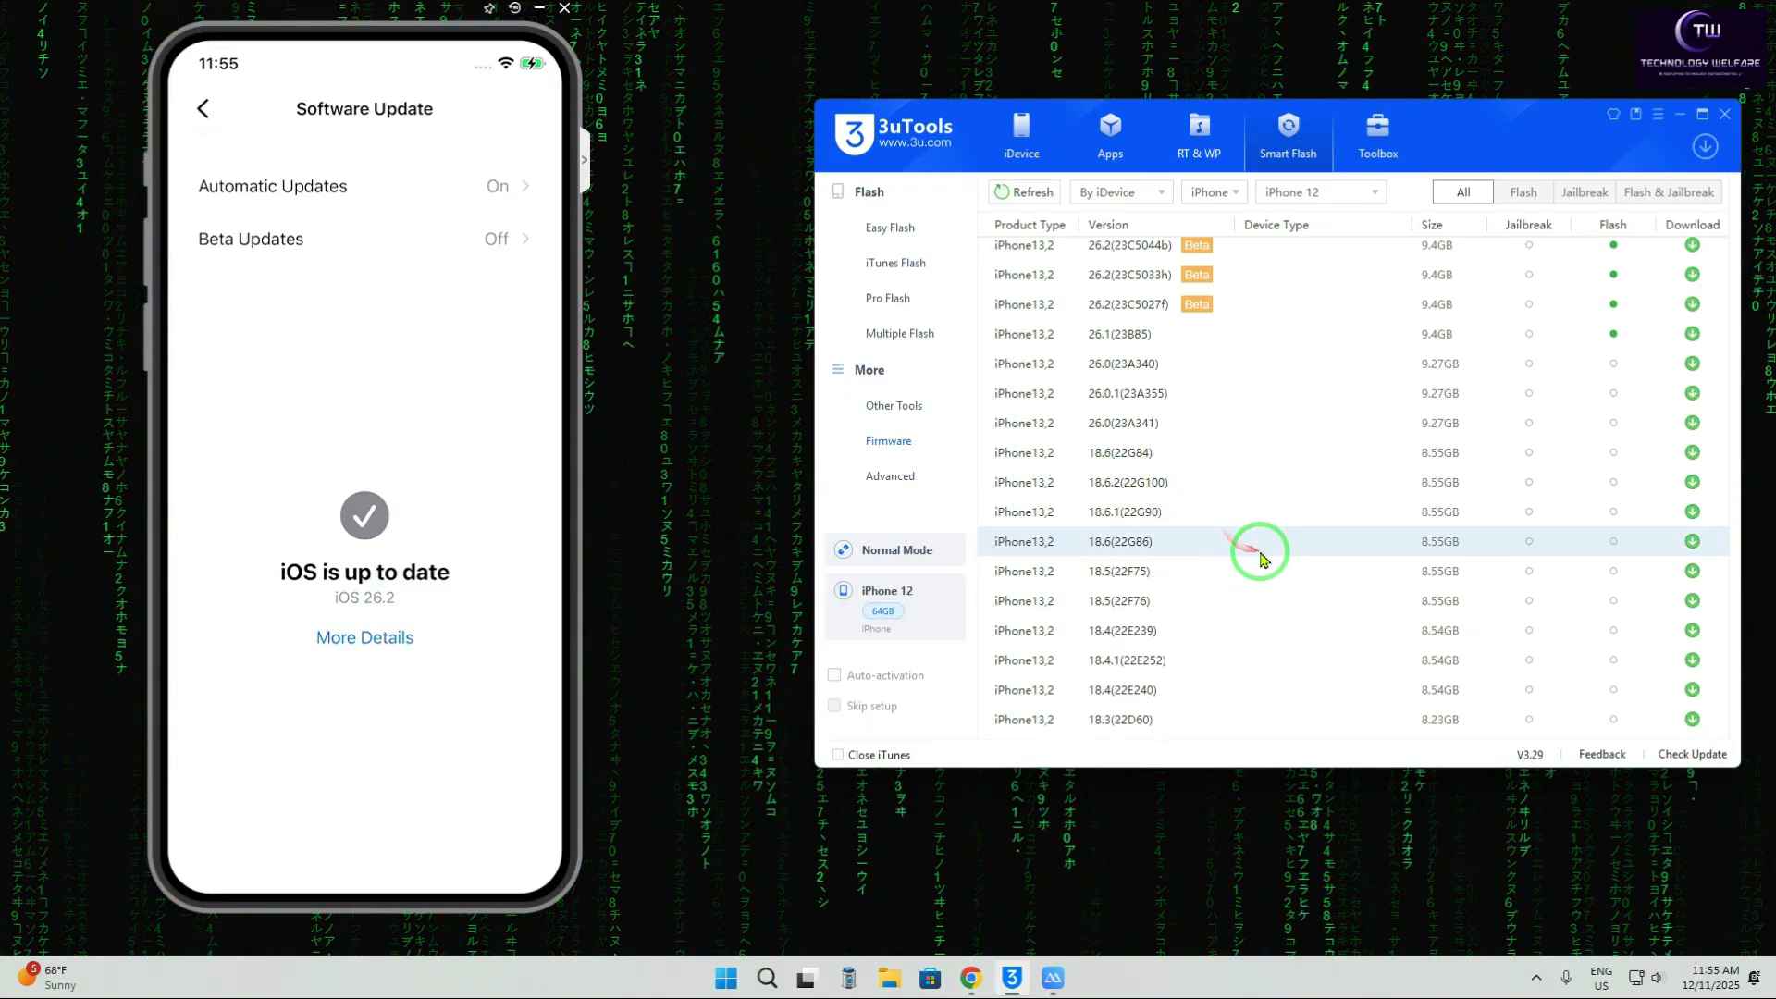
{"action": "scroll", "coordinate": [1264, 560], "scroll_direction": "down", "scroll_amount": 3}
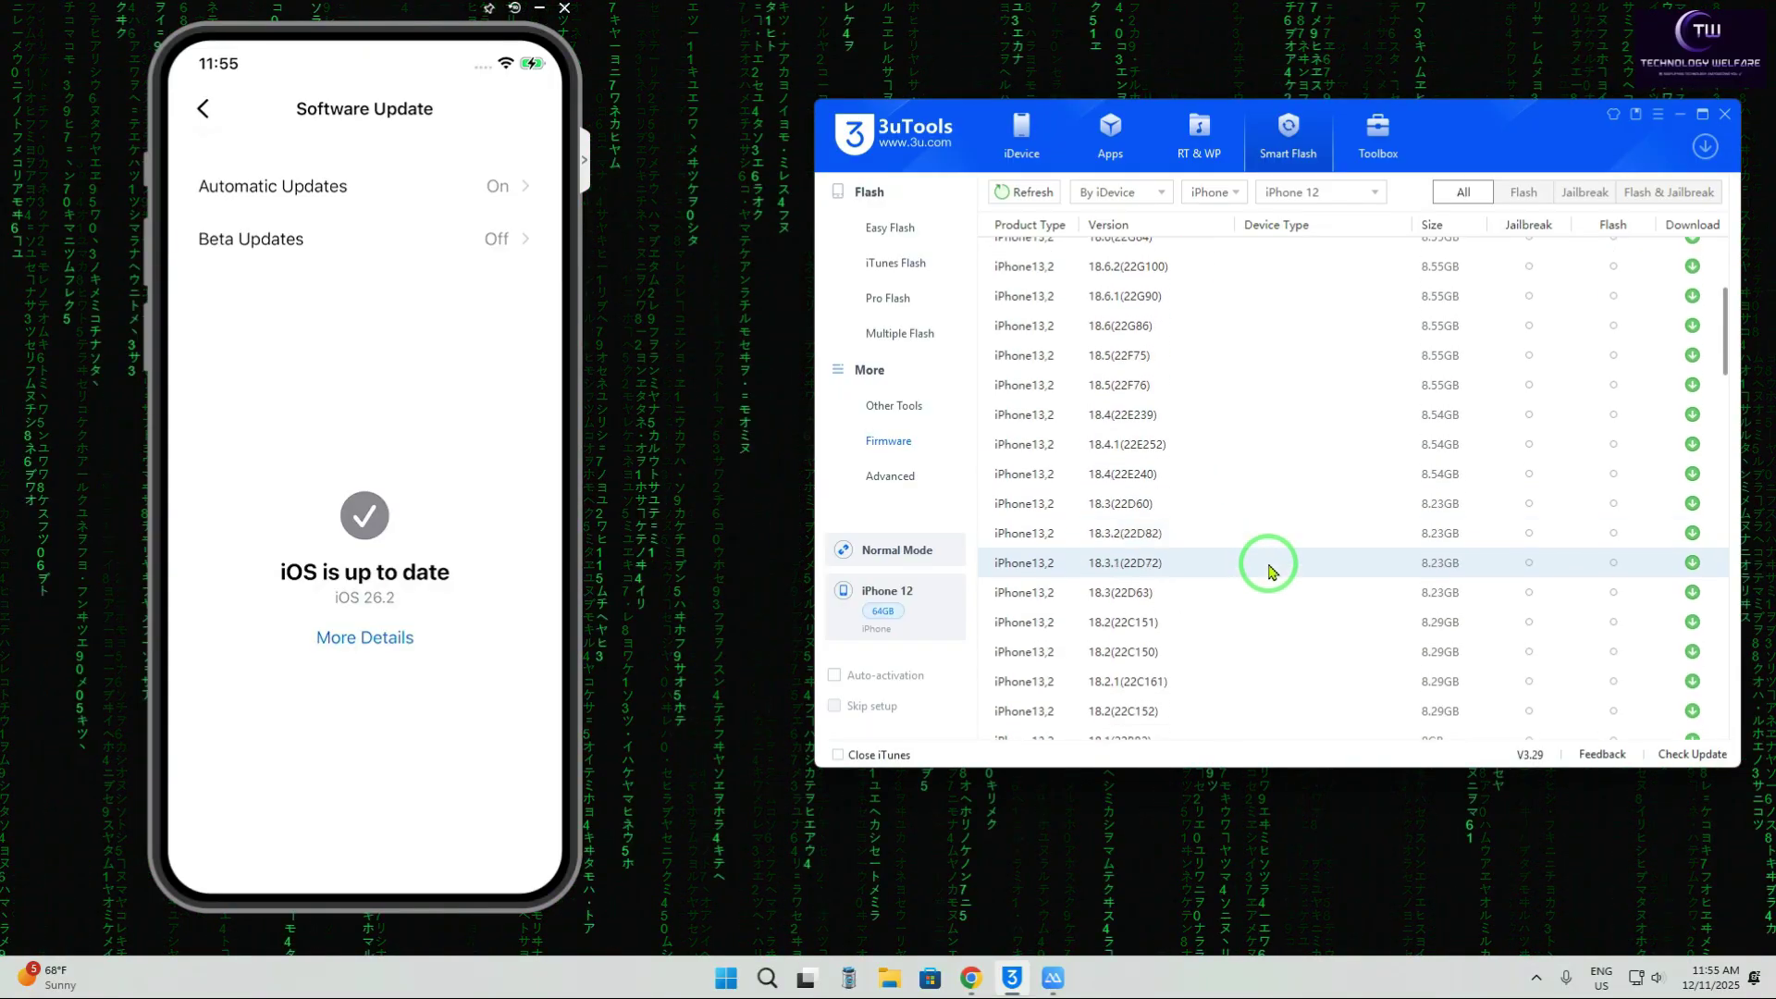
{"action": "scroll", "coordinate": [1261, 567], "scroll_direction": "down", "scroll_amount": 1}
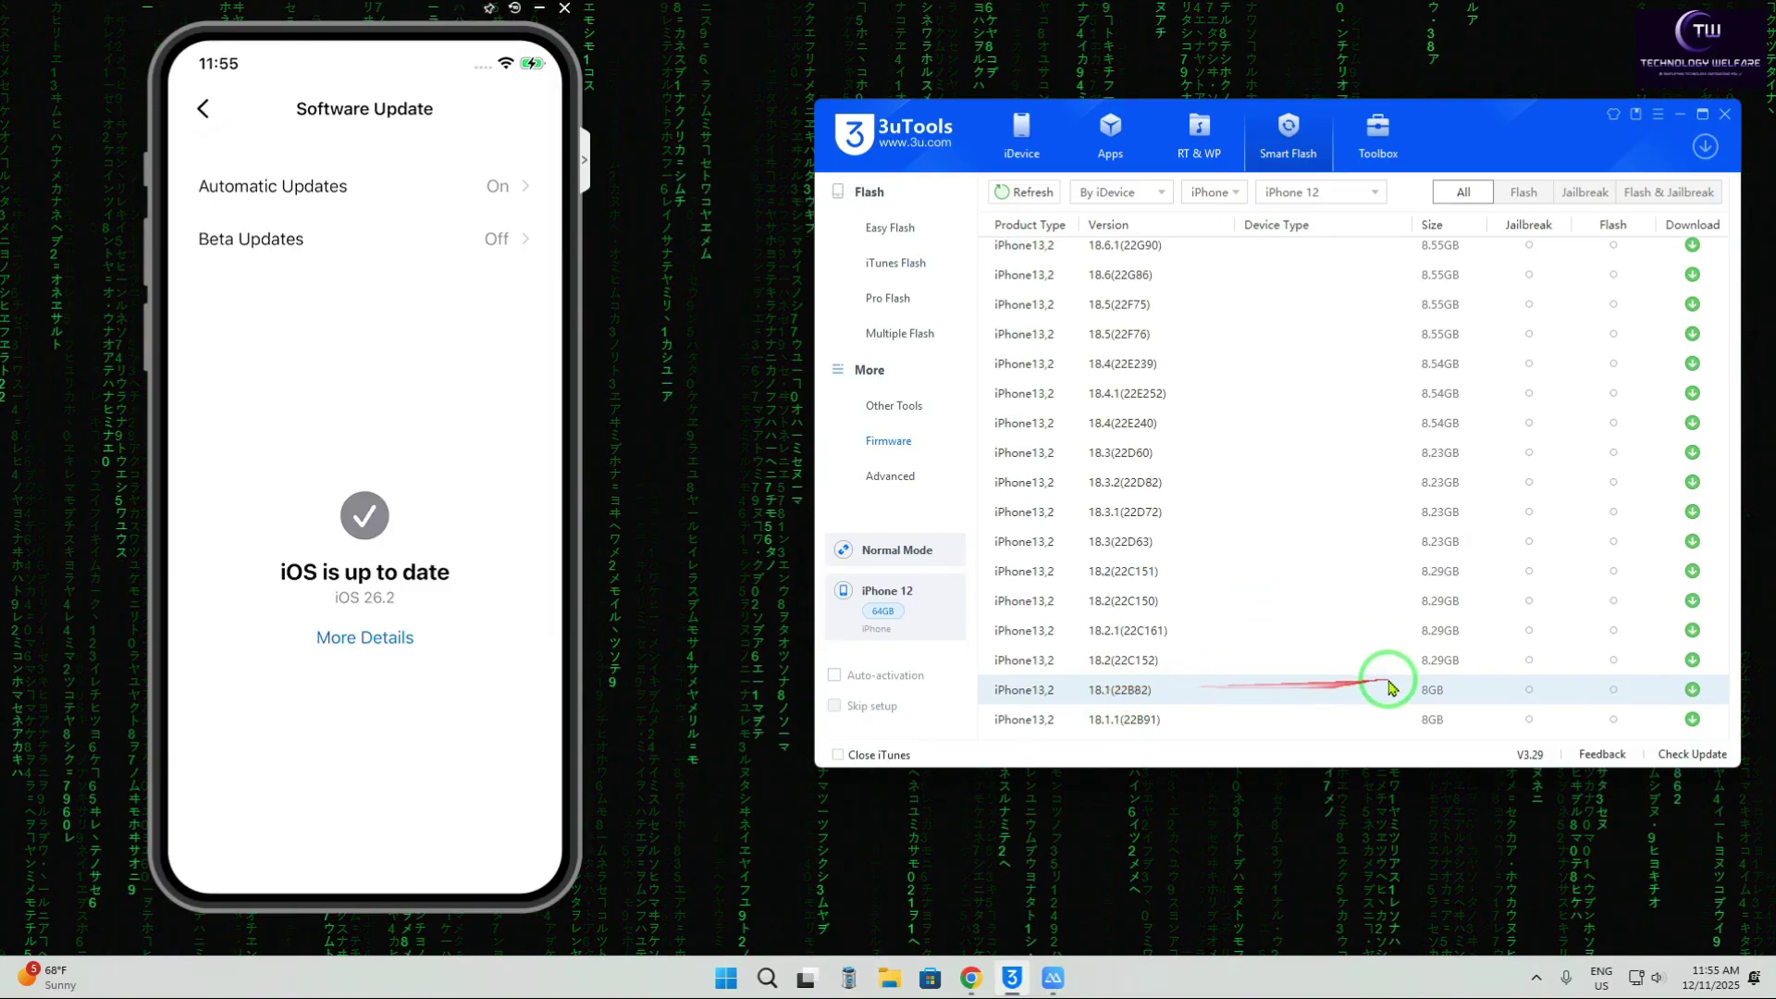
{"action": "left_click", "coordinate": [1693, 690]}
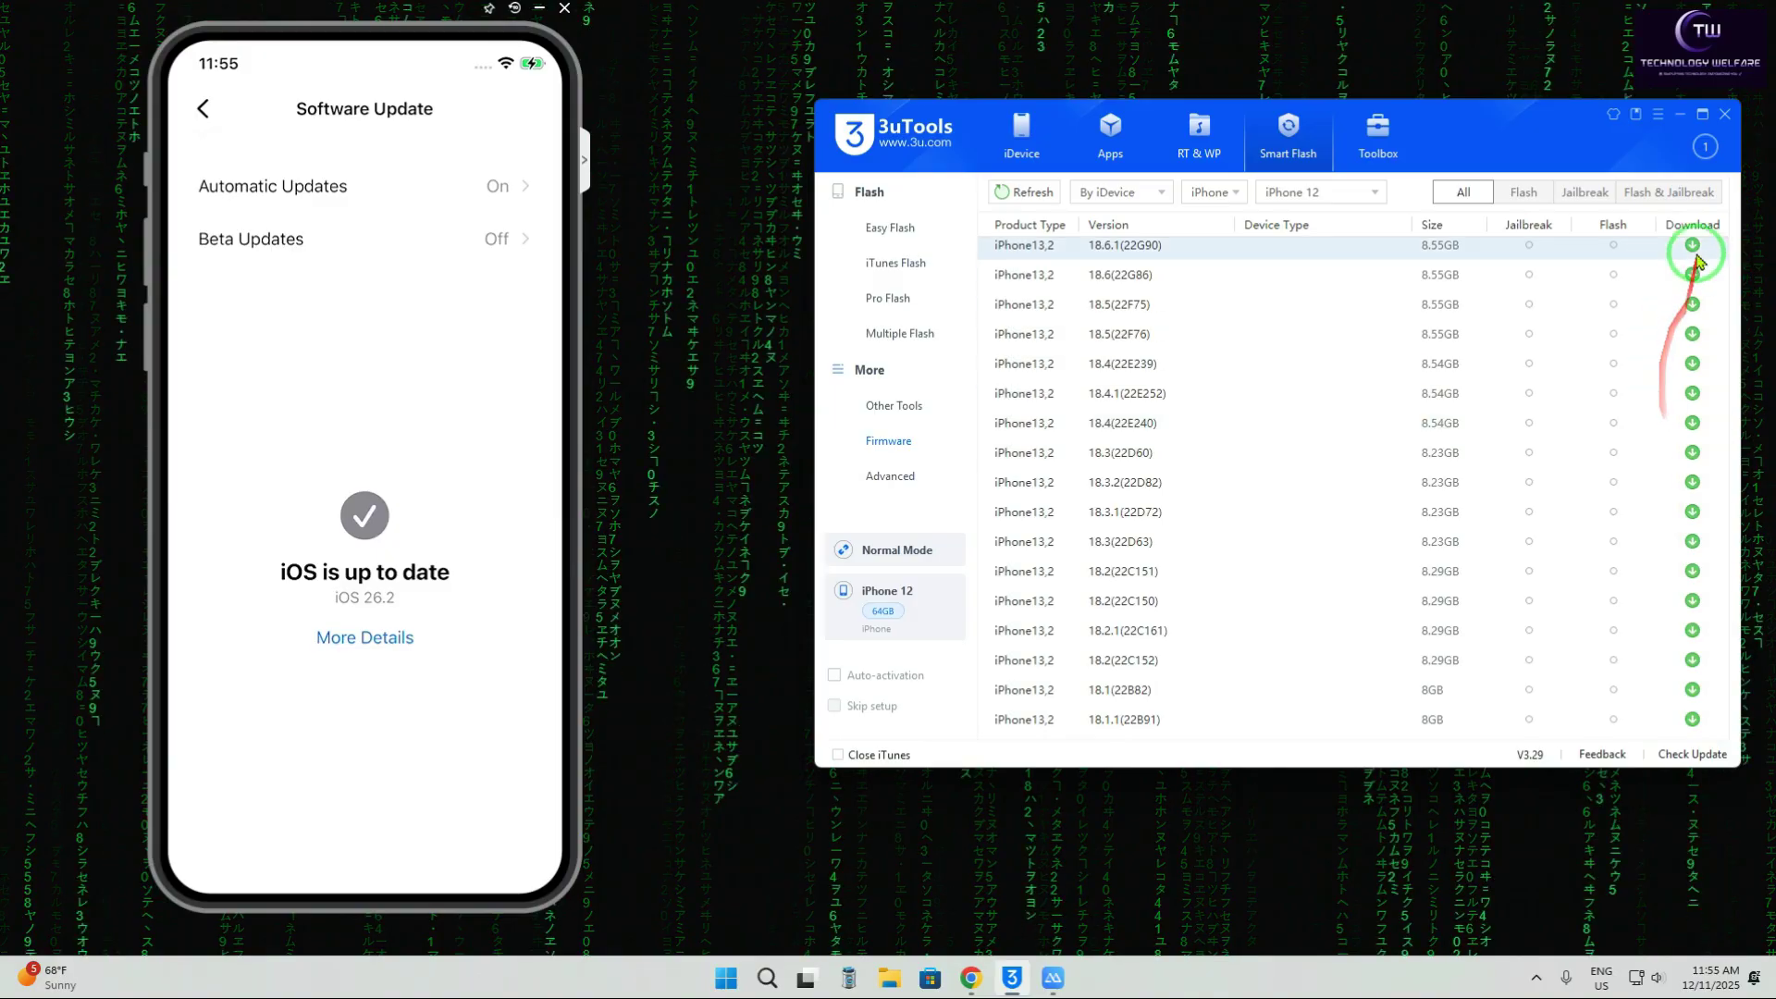
{"action": "left_click", "coordinate": [1706, 147]}
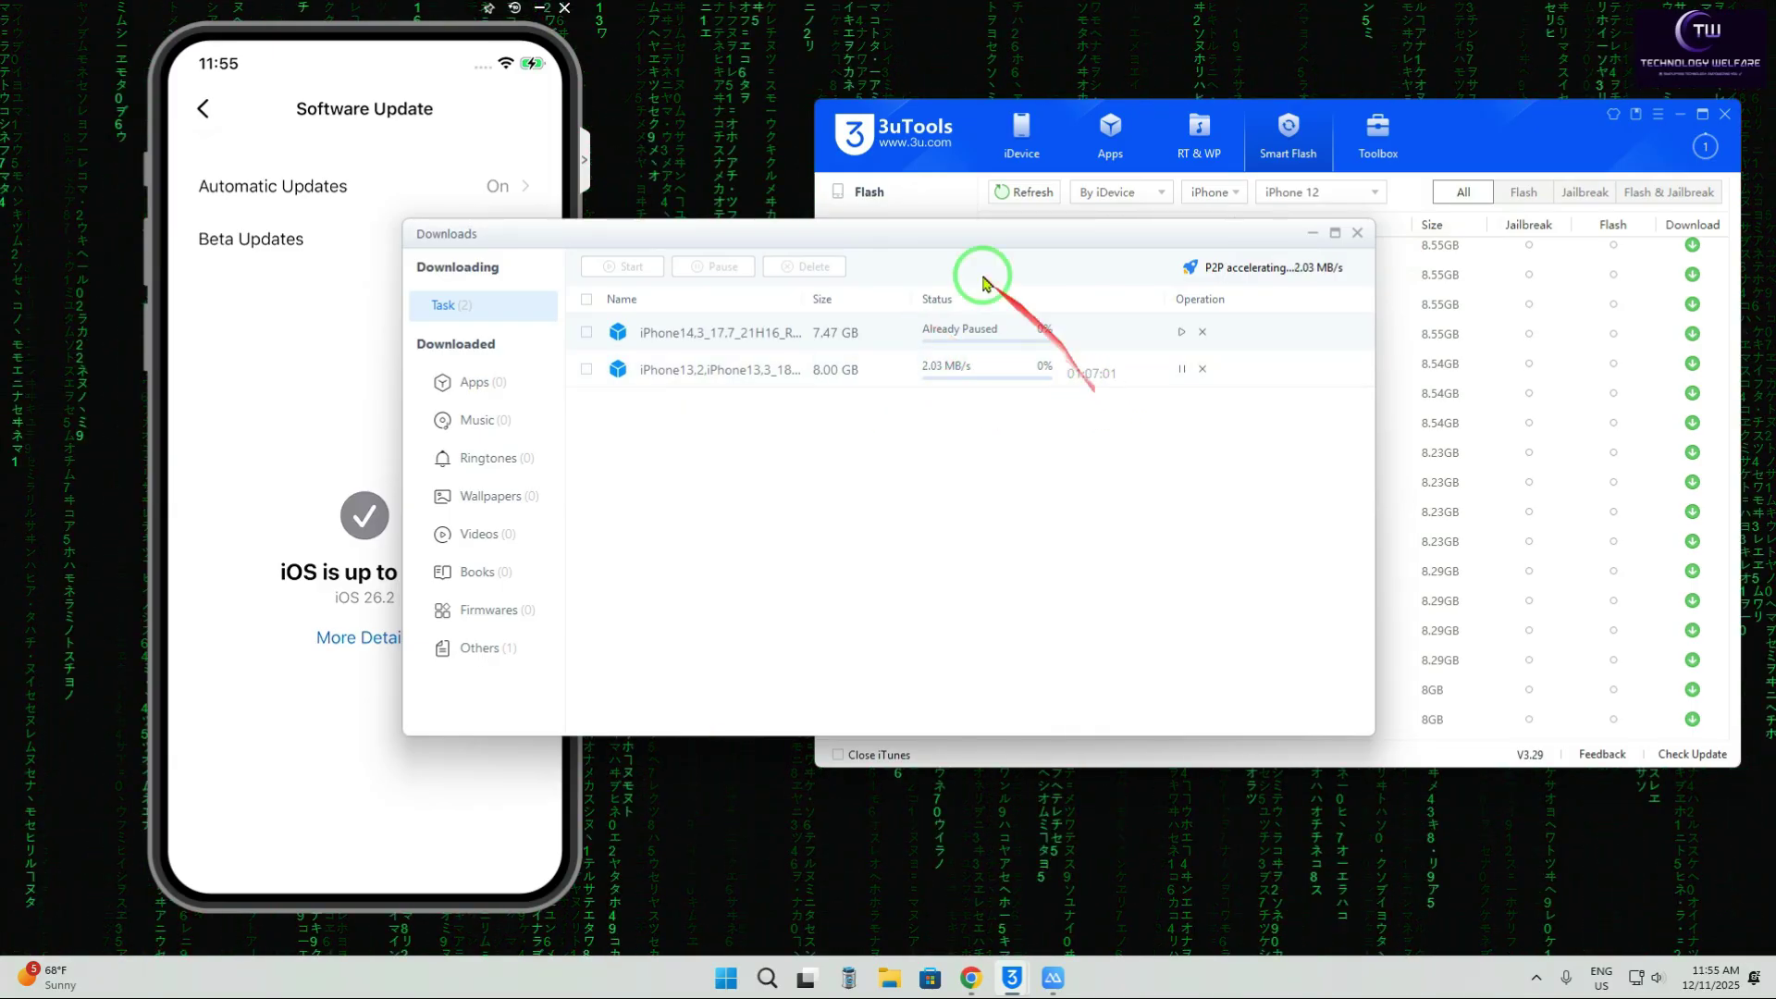
Select the 8.00 GB download task, move the Downloads window down-left, and switch to Toolbox.
{"action": "left_click", "coordinate": [1002, 359]}
{"action": "left_click_drag", "start_coordinate": [993, 231], "coordinate": [880, 410]}
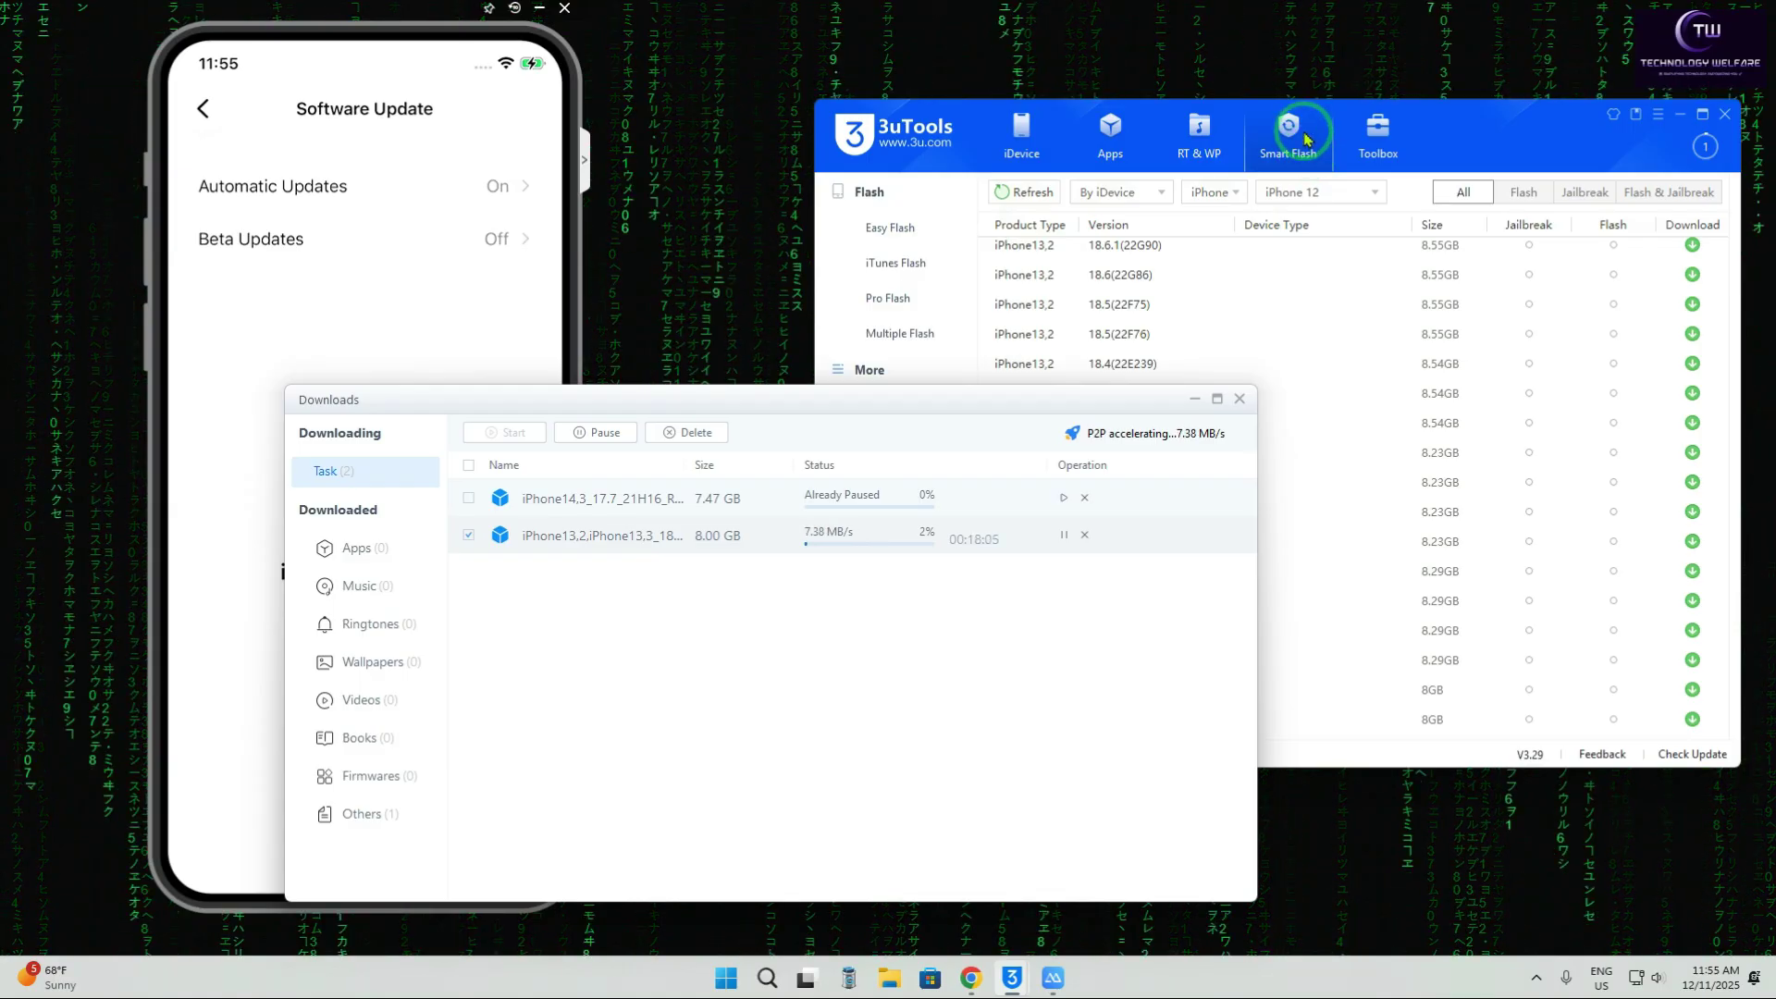
{"action": "left_click", "coordinate": [1375, 146]}
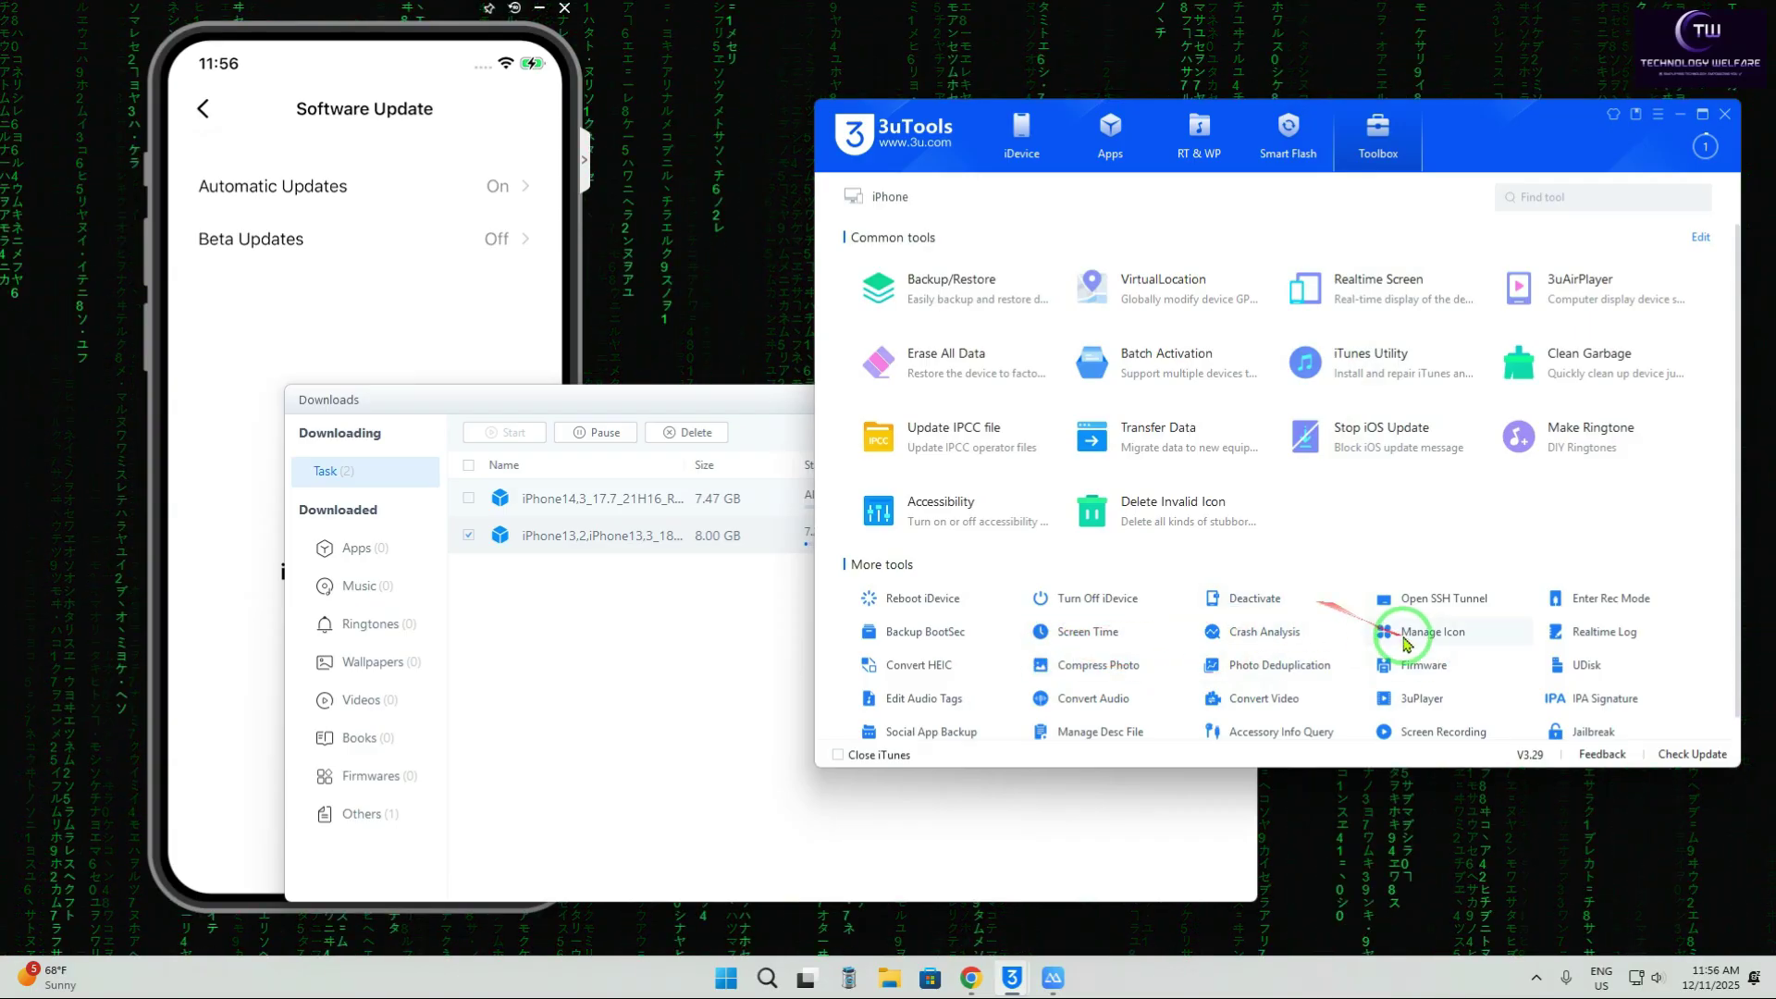
Use Stop iOS Update to send the update-blocking profile to the iPhone, then close that dialog.
{"action": "left_click", "coordinate": [1391, 434]}
{"action": "left_click", "coordinate": [1221, 497]}
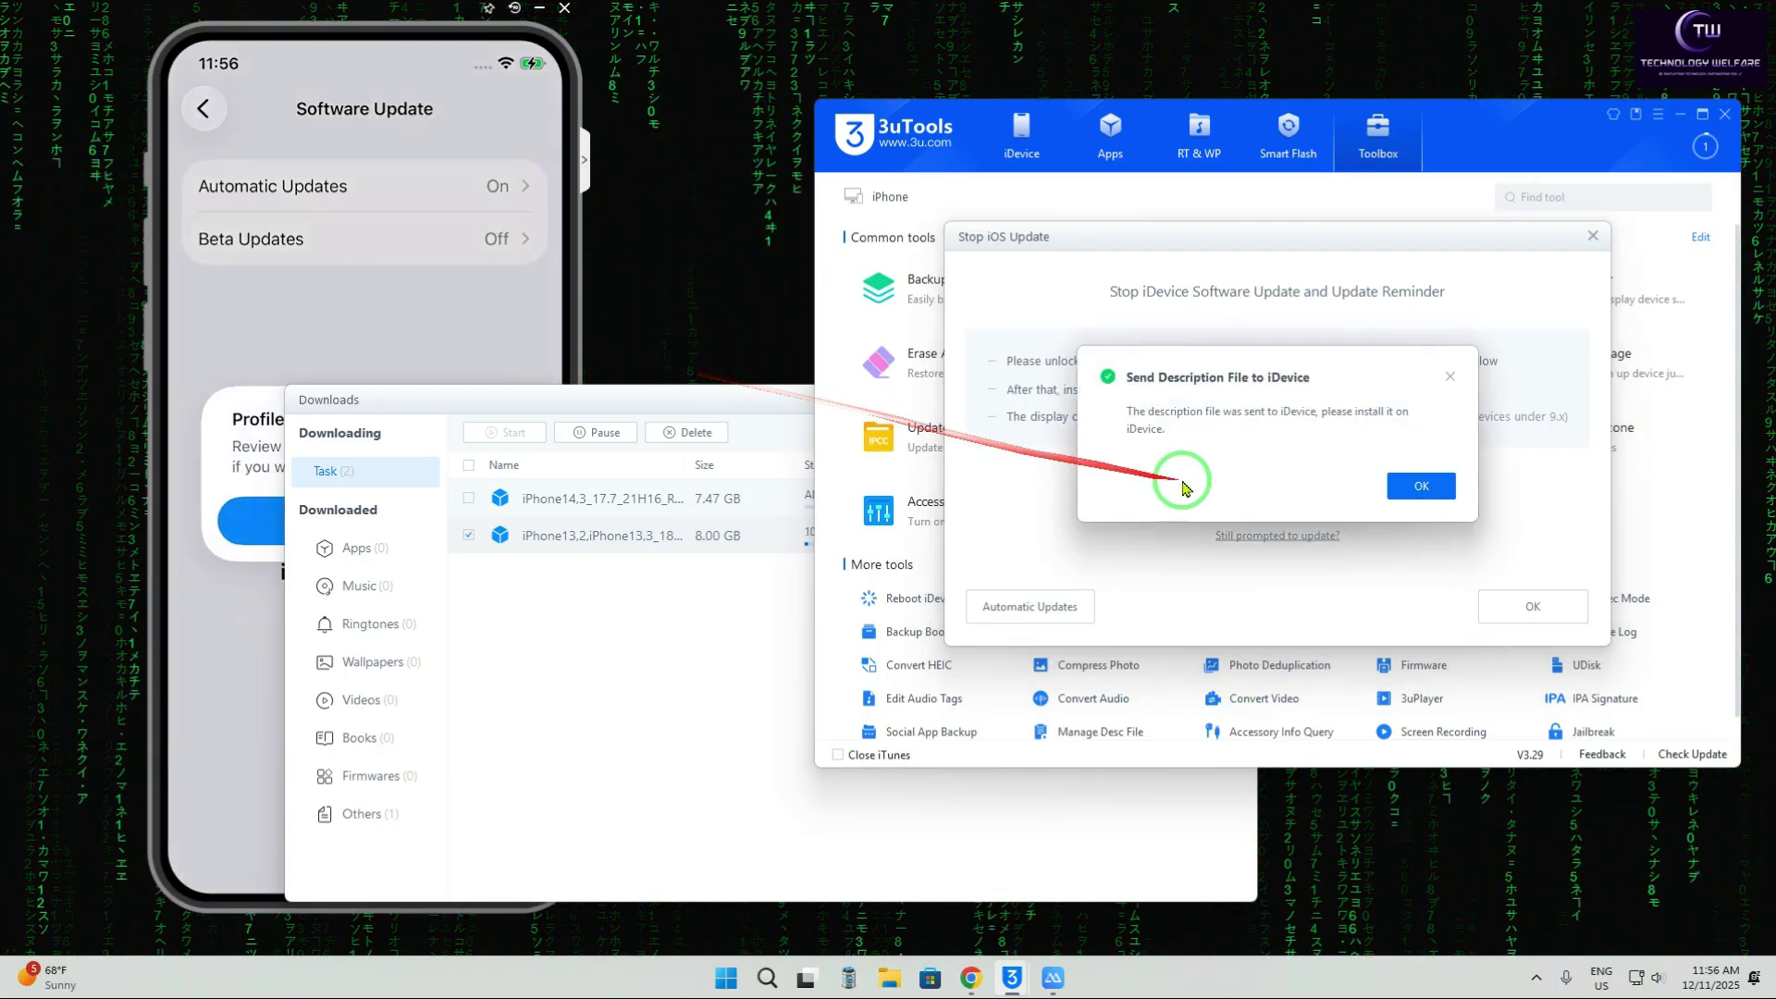
{"action": "left_click_drag", "start_coordinate": [725, 399], "coordinate": [949, 484]}
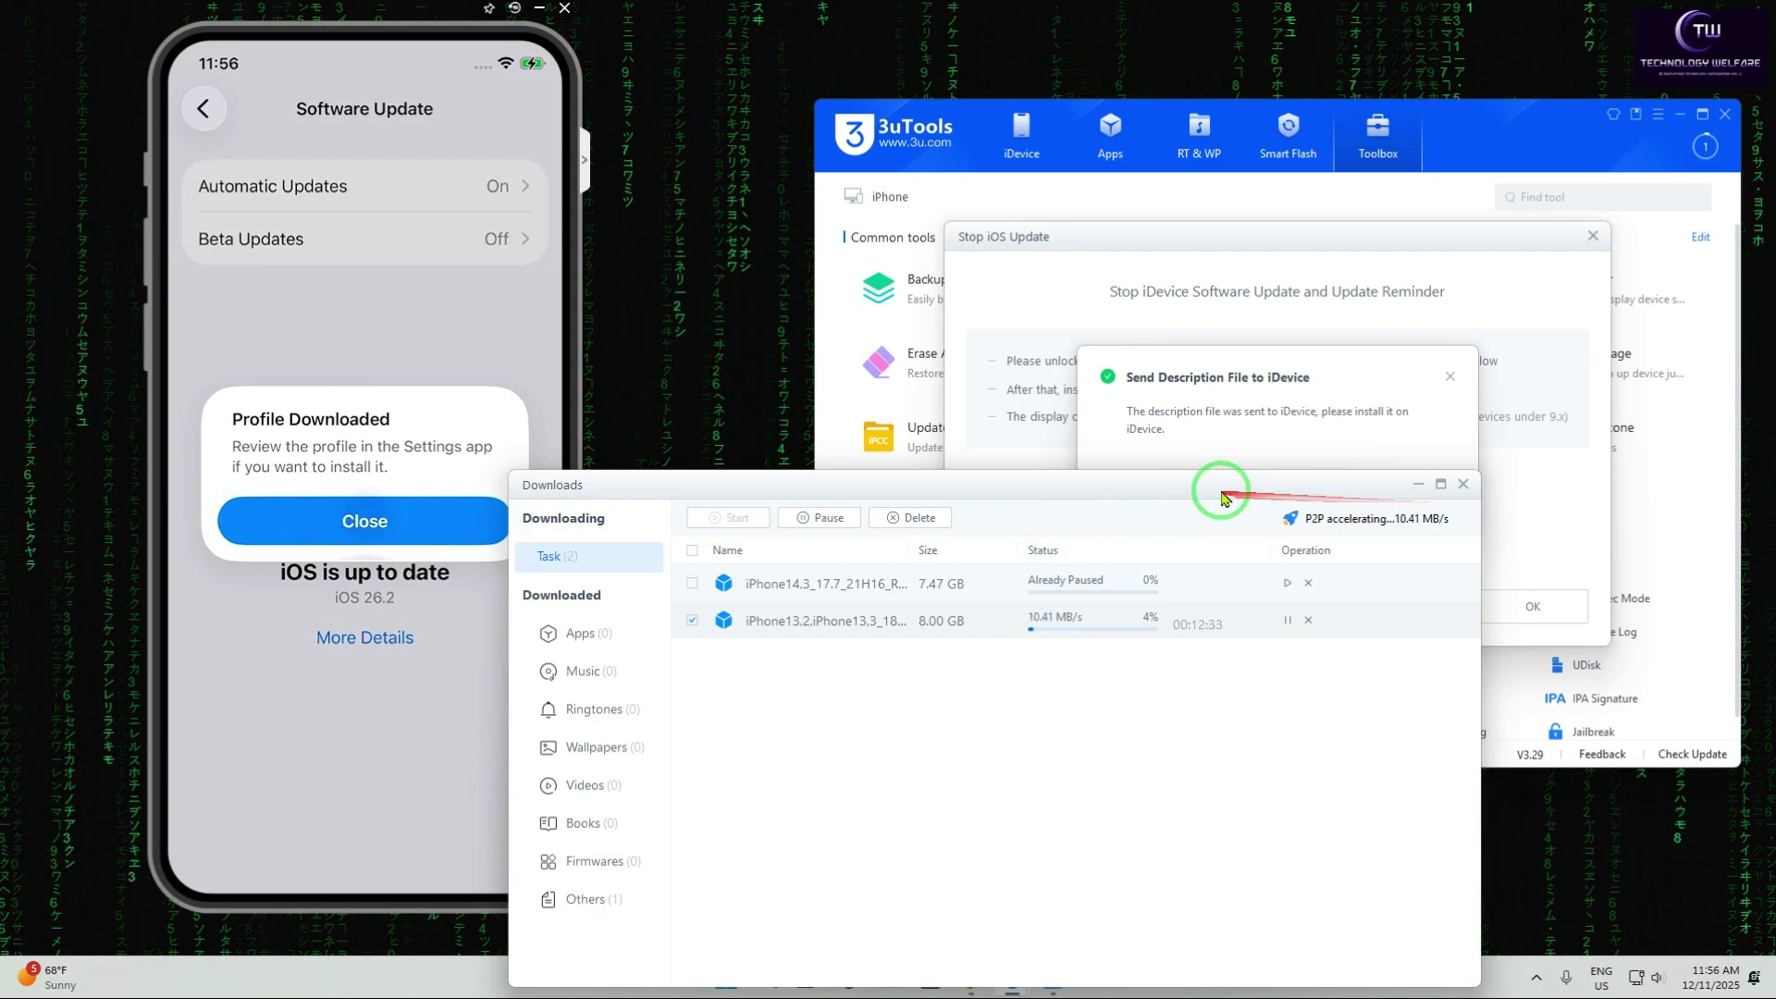
{"action": "left_click_drag", "start_coordinate": [1225, 489], "coordinate": [1308, 404]}
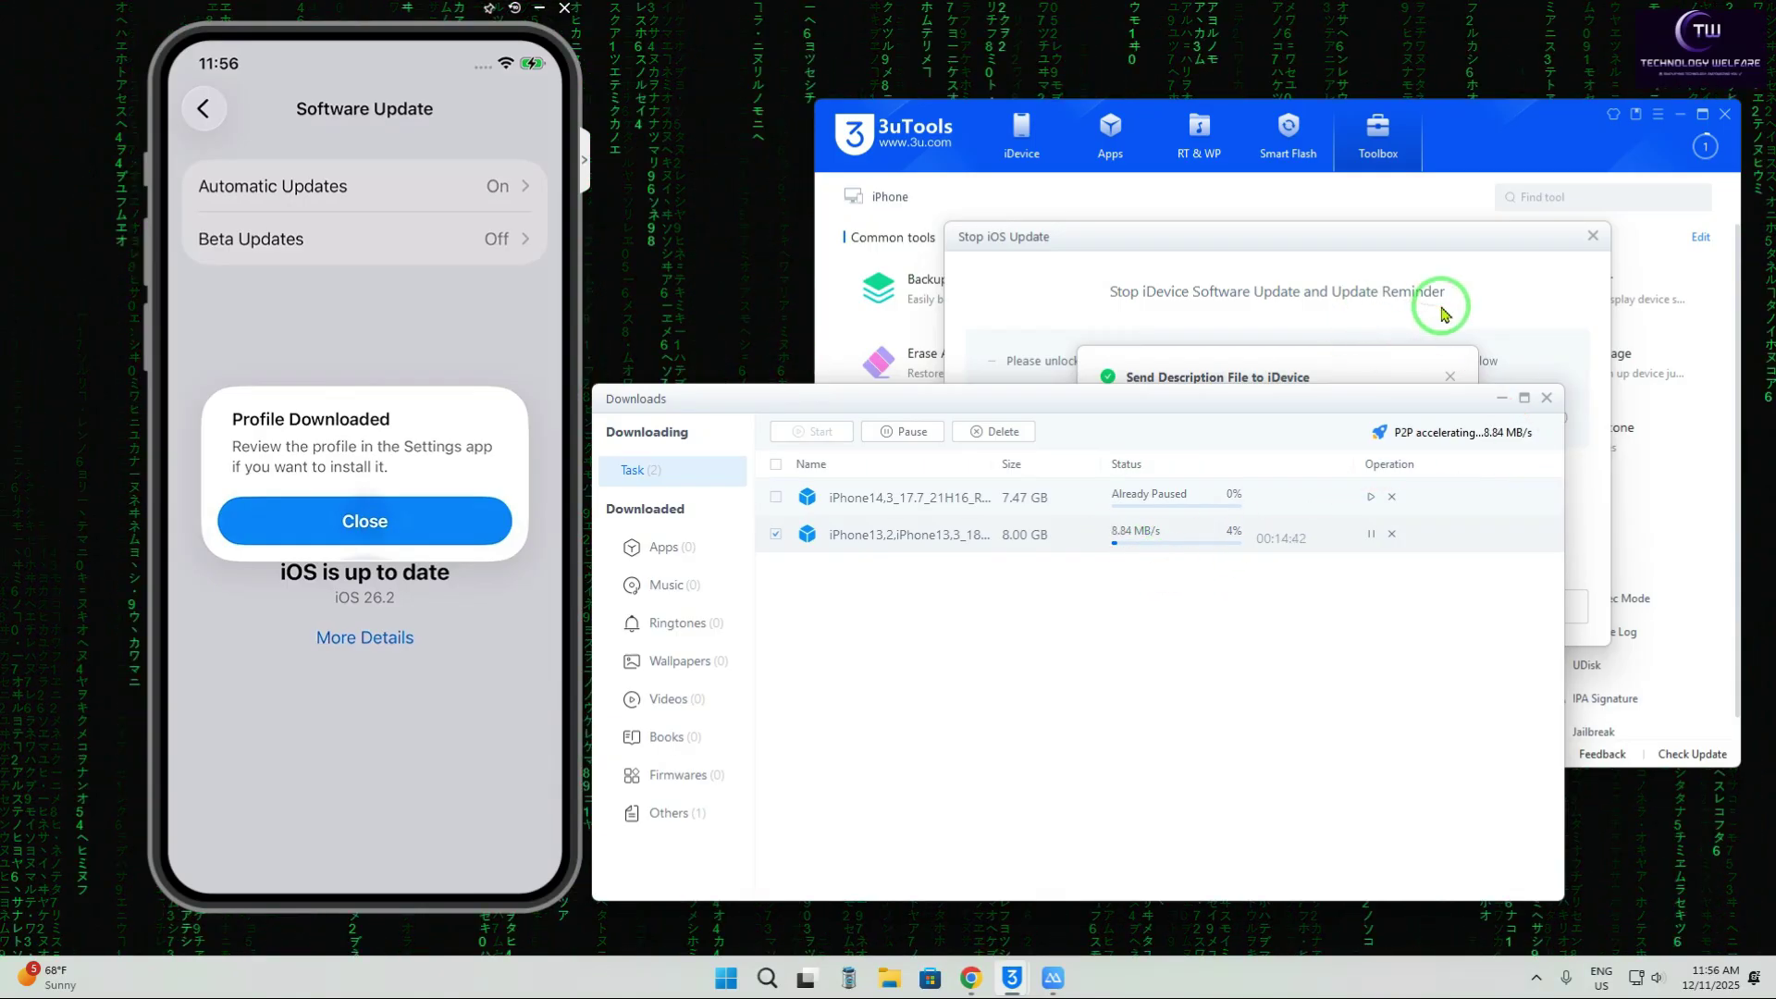
{"action": "left_click", "coordinate": [1473, 380]}
{"action": "left_click", "coordinate": [1451, 376]}
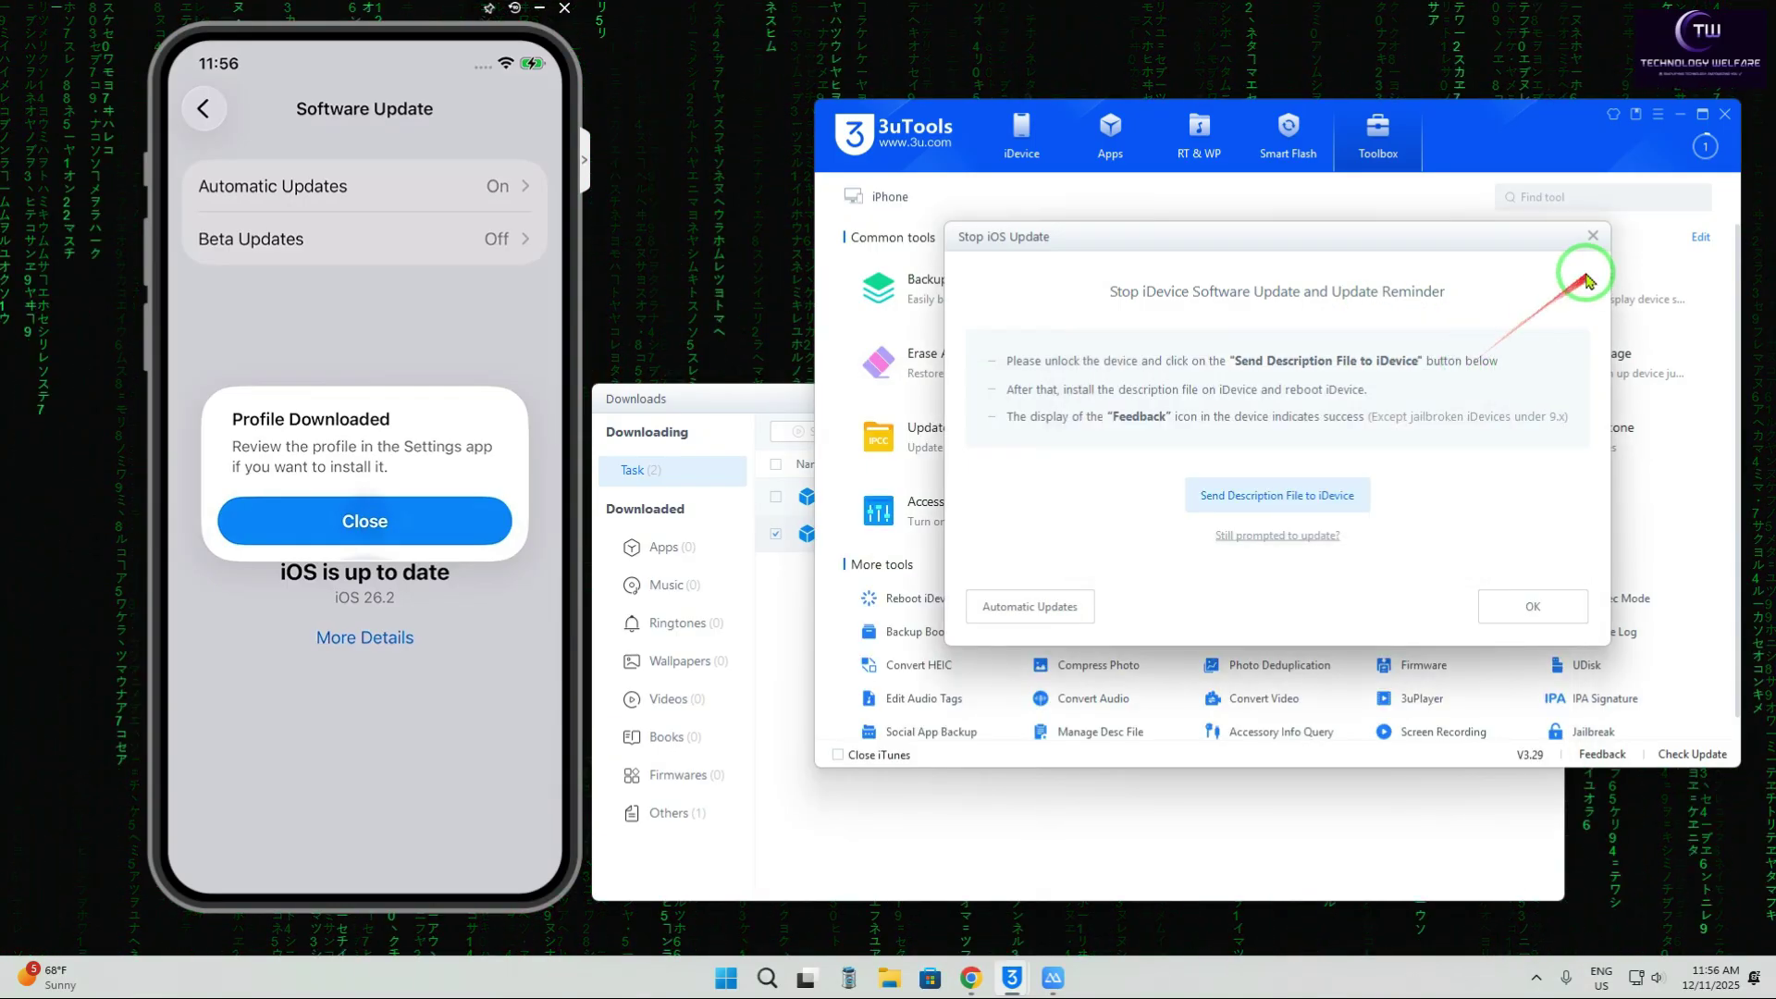
{"action": "left_click", "coordinate": [1593, 237]}
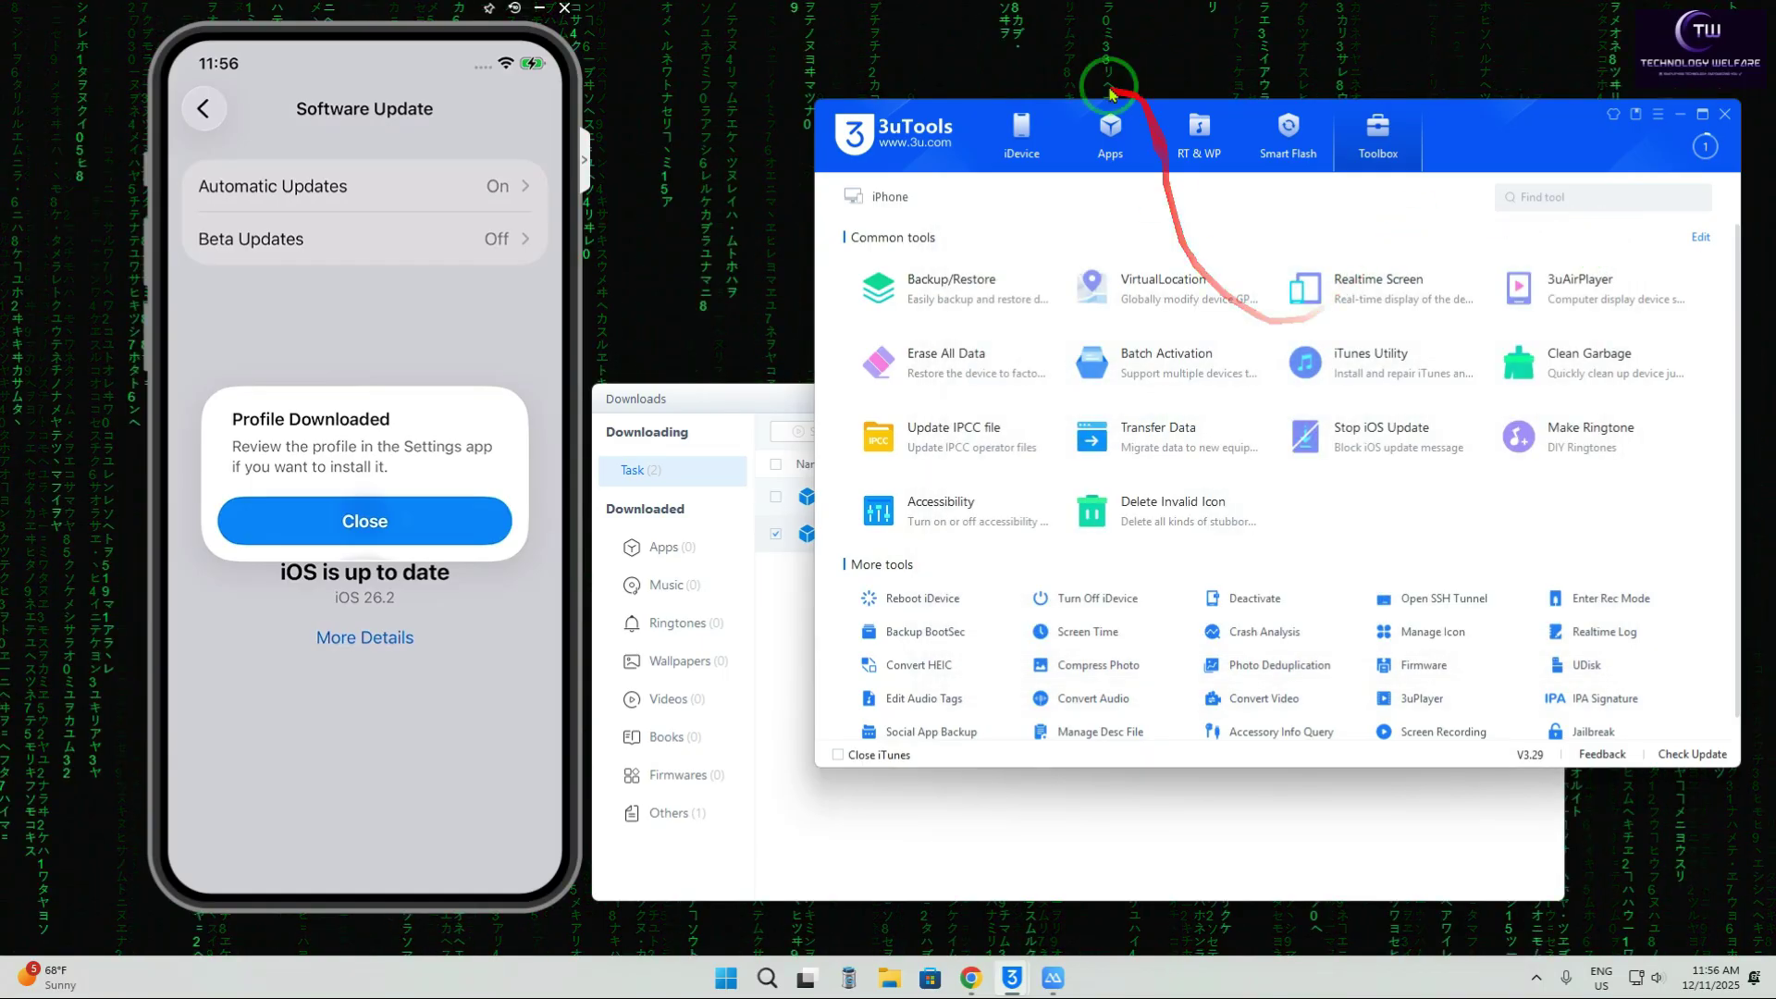
Go to the Easy Flash firmware list under Smart Flash.
{"action": "left_click", "coordinate": [1018, 134]}
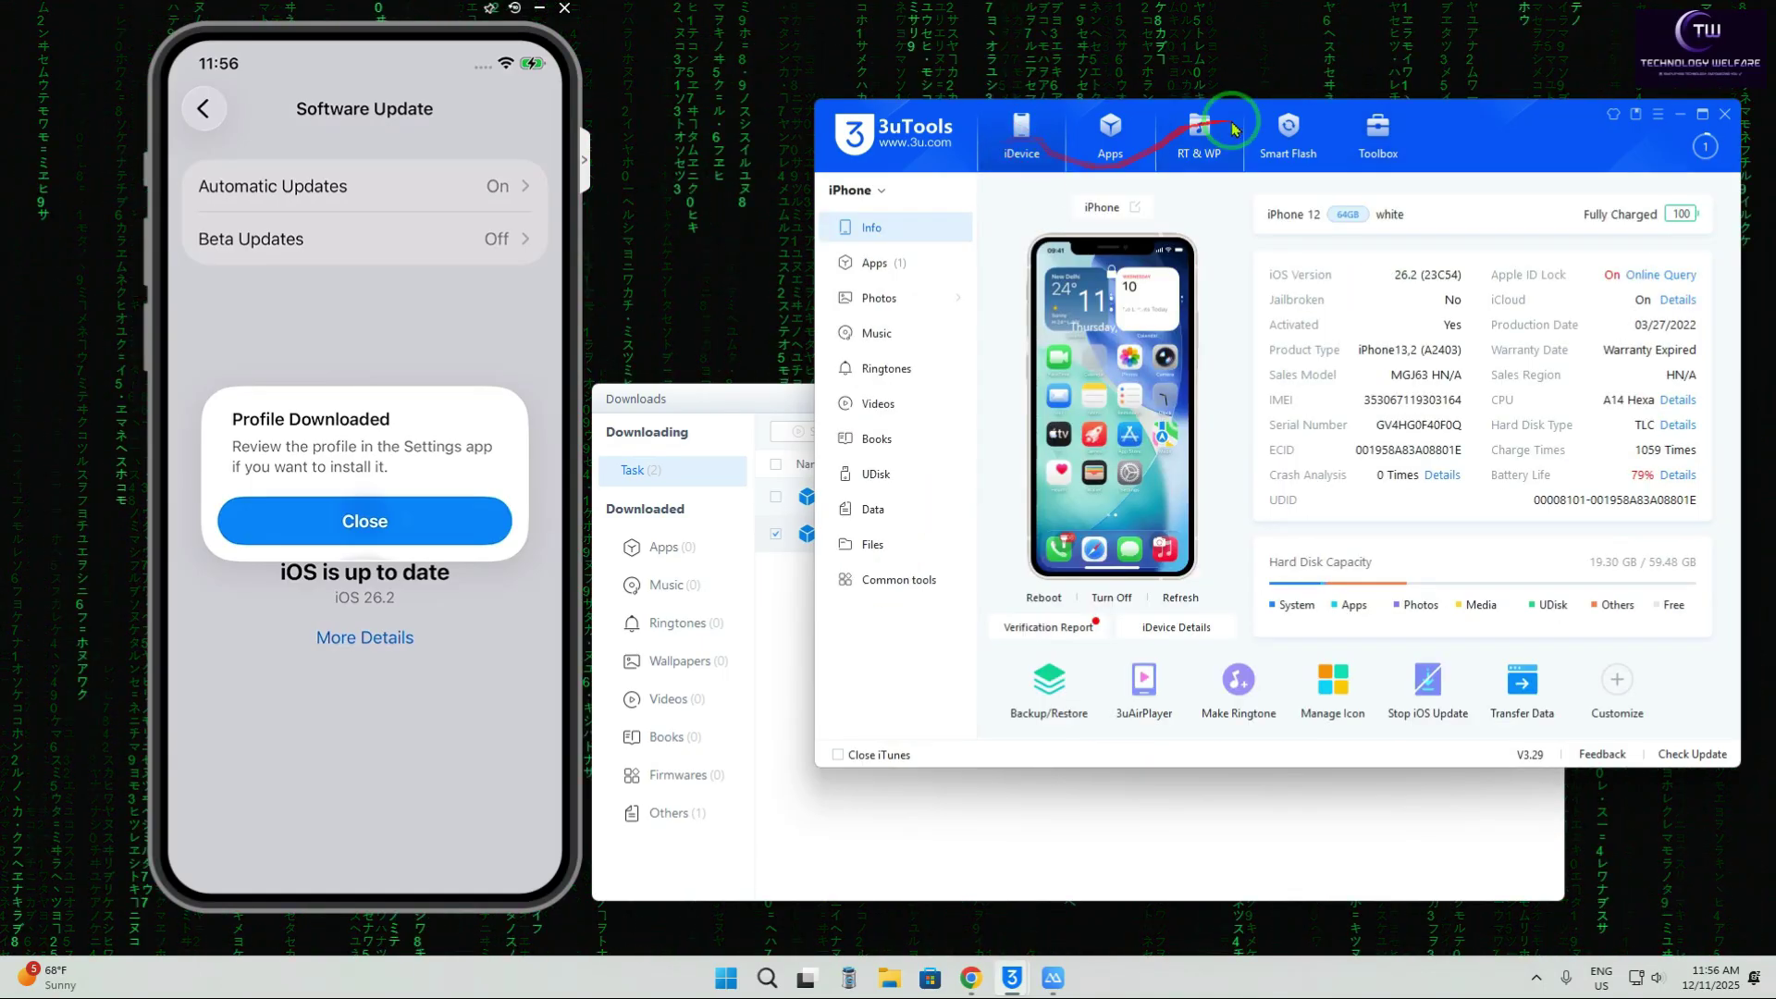
{"action": "left_click", "coordinate": [1289, 126]}
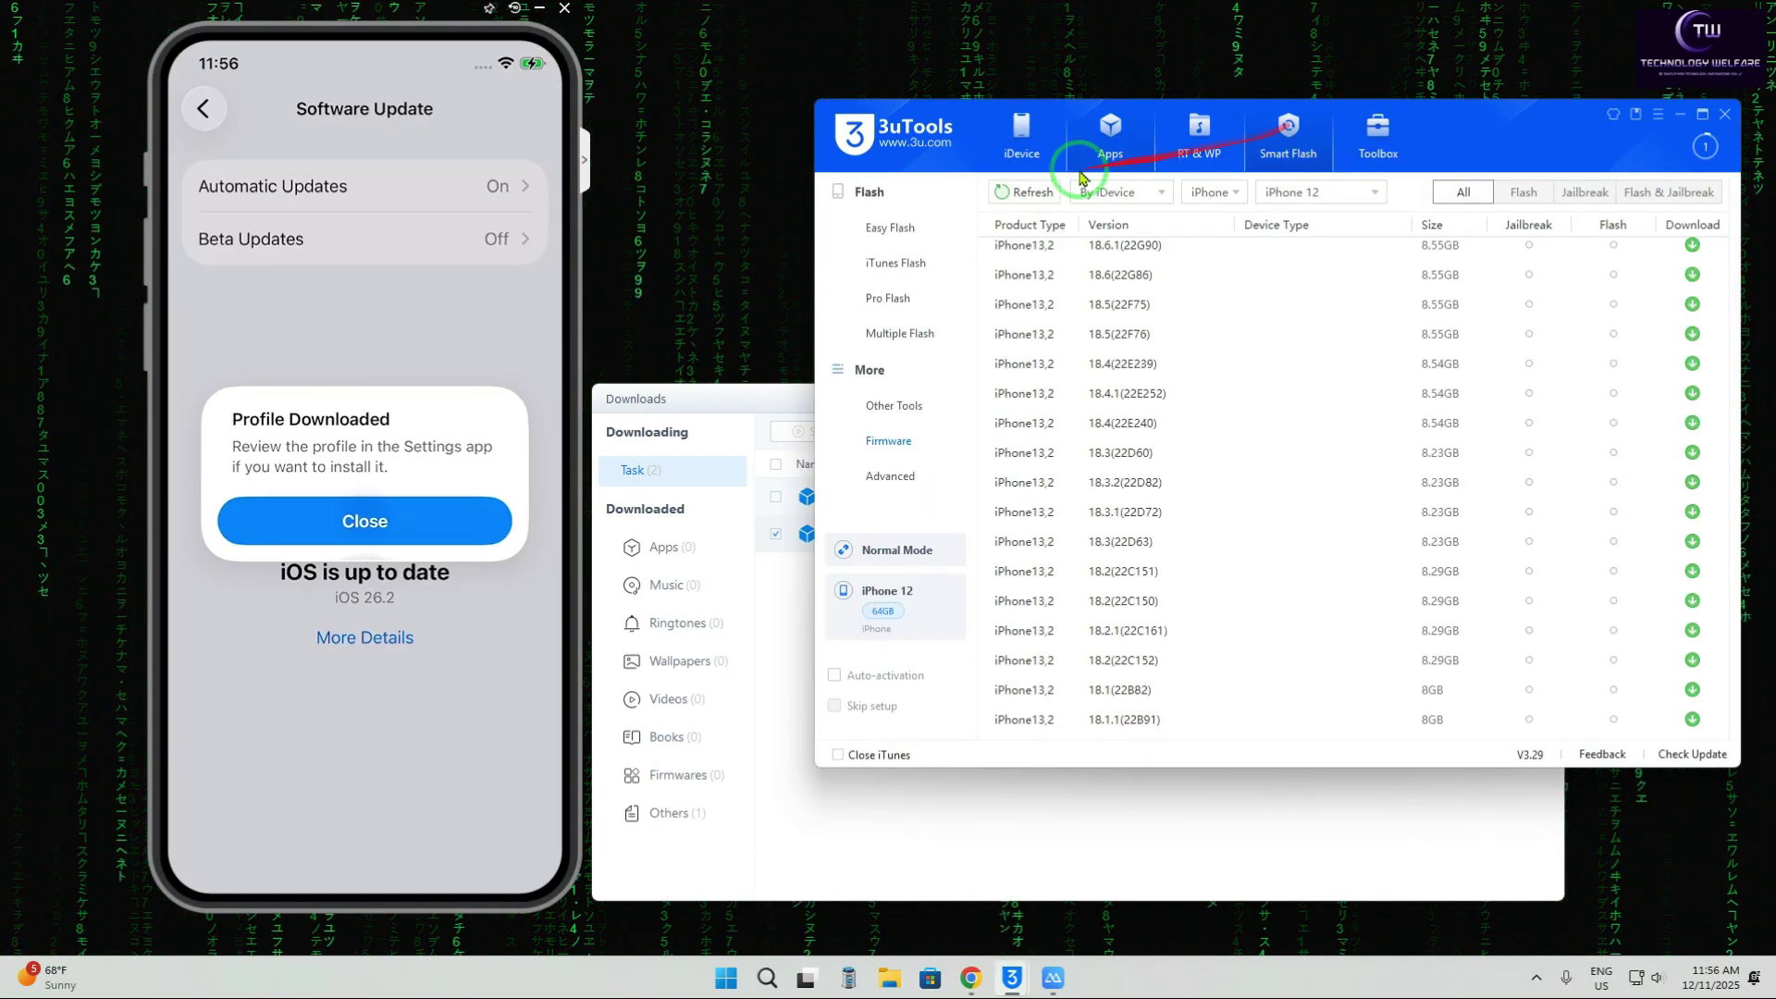
{"action": "left_click", "coordinate": [890, 228]}
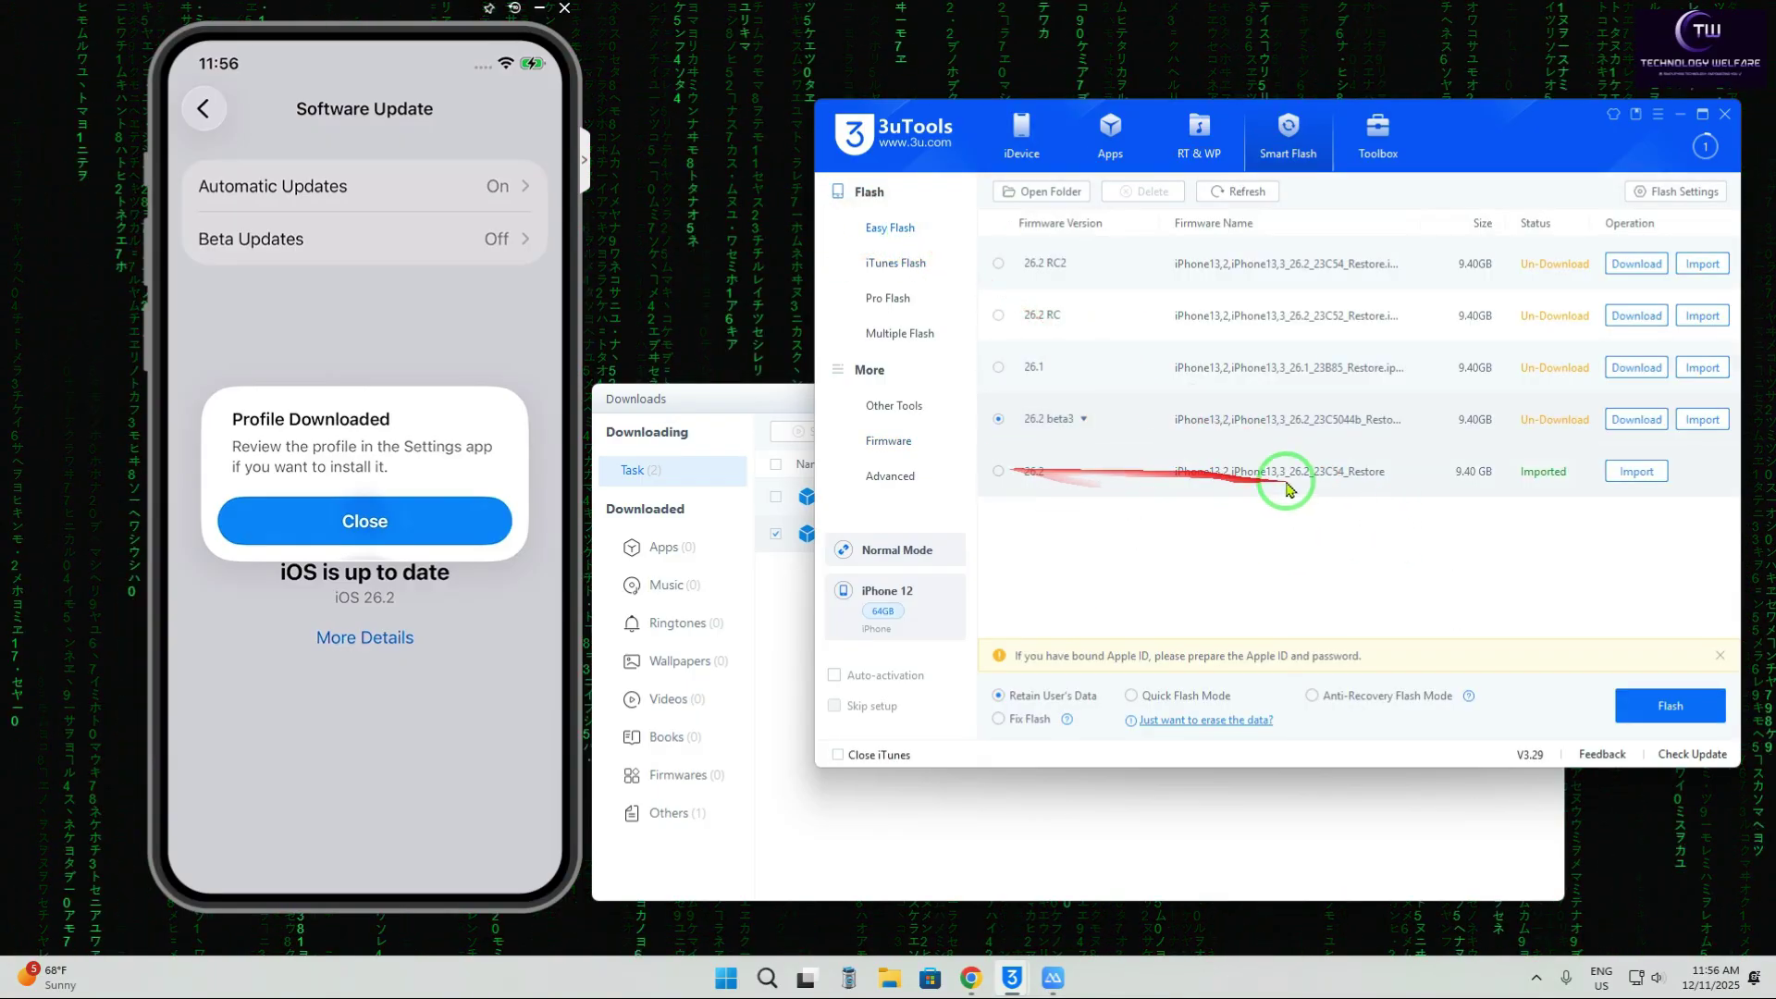
Delete the imported 26.2 firmware and bring up the Import firmware file picker.
{"action": "left_click", "coordinate": [1213, 476]}
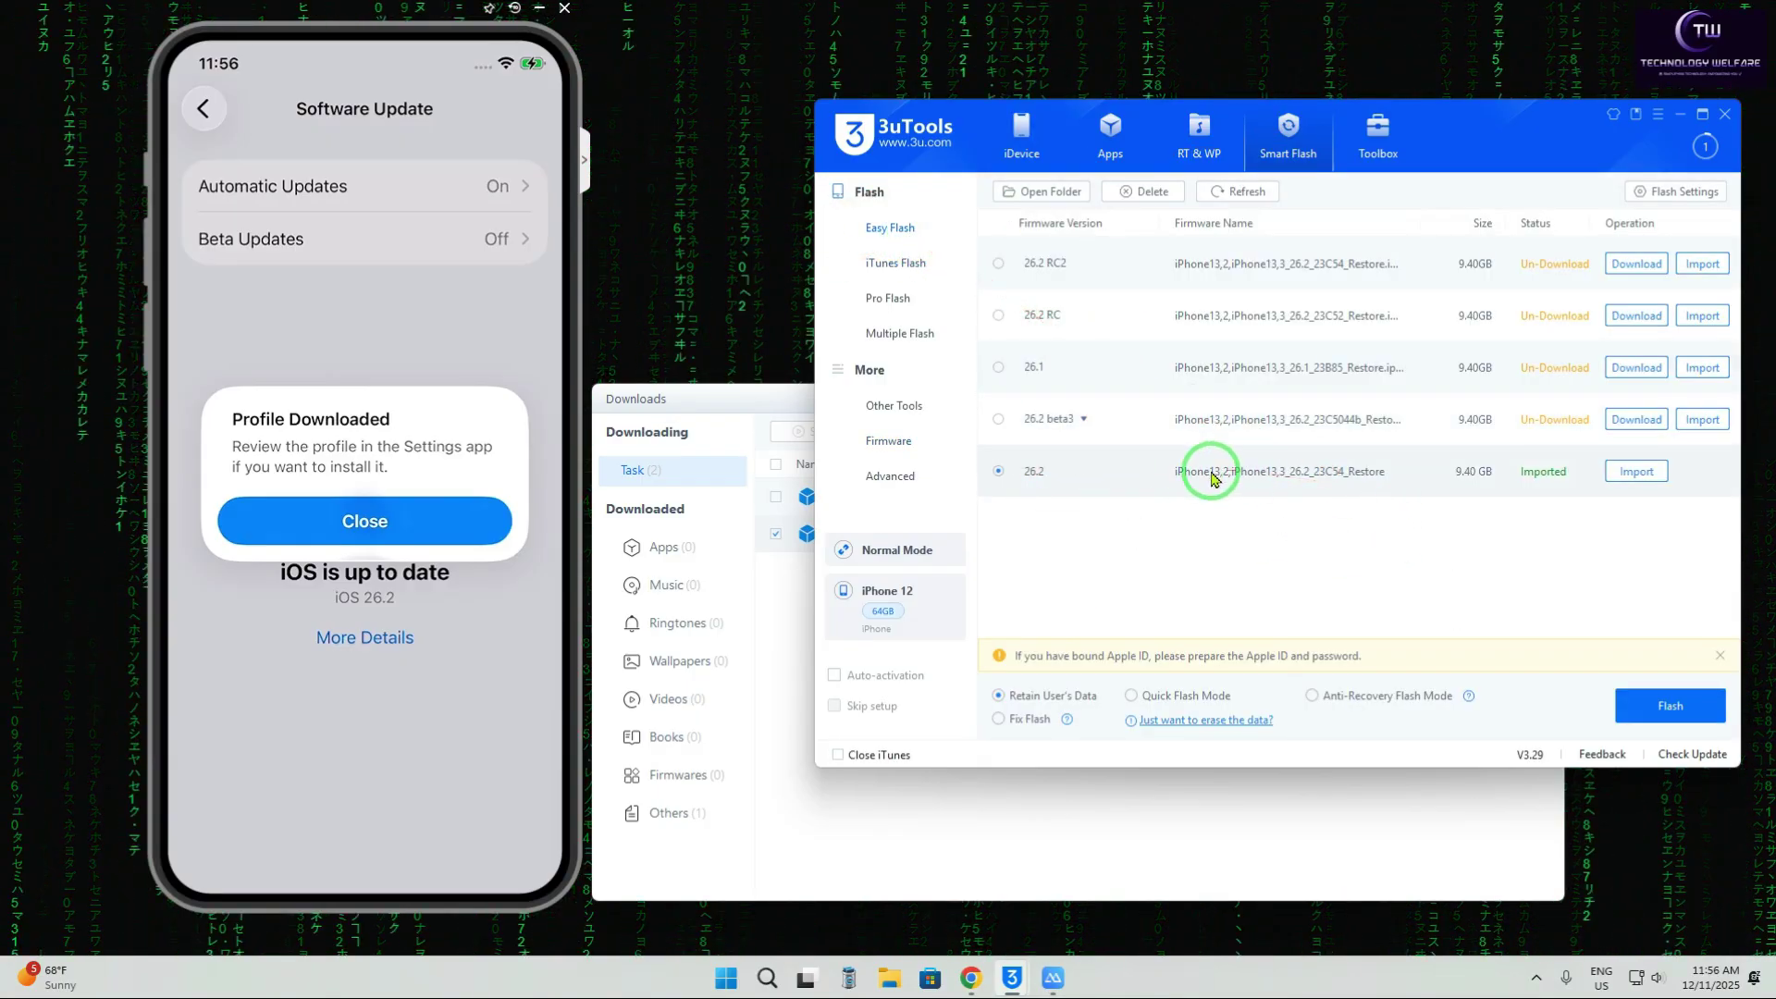
{"action": "left_click", "coordinate": [1143, 192]}
{"action": "left_click", "coordinate": [1418, 485]}
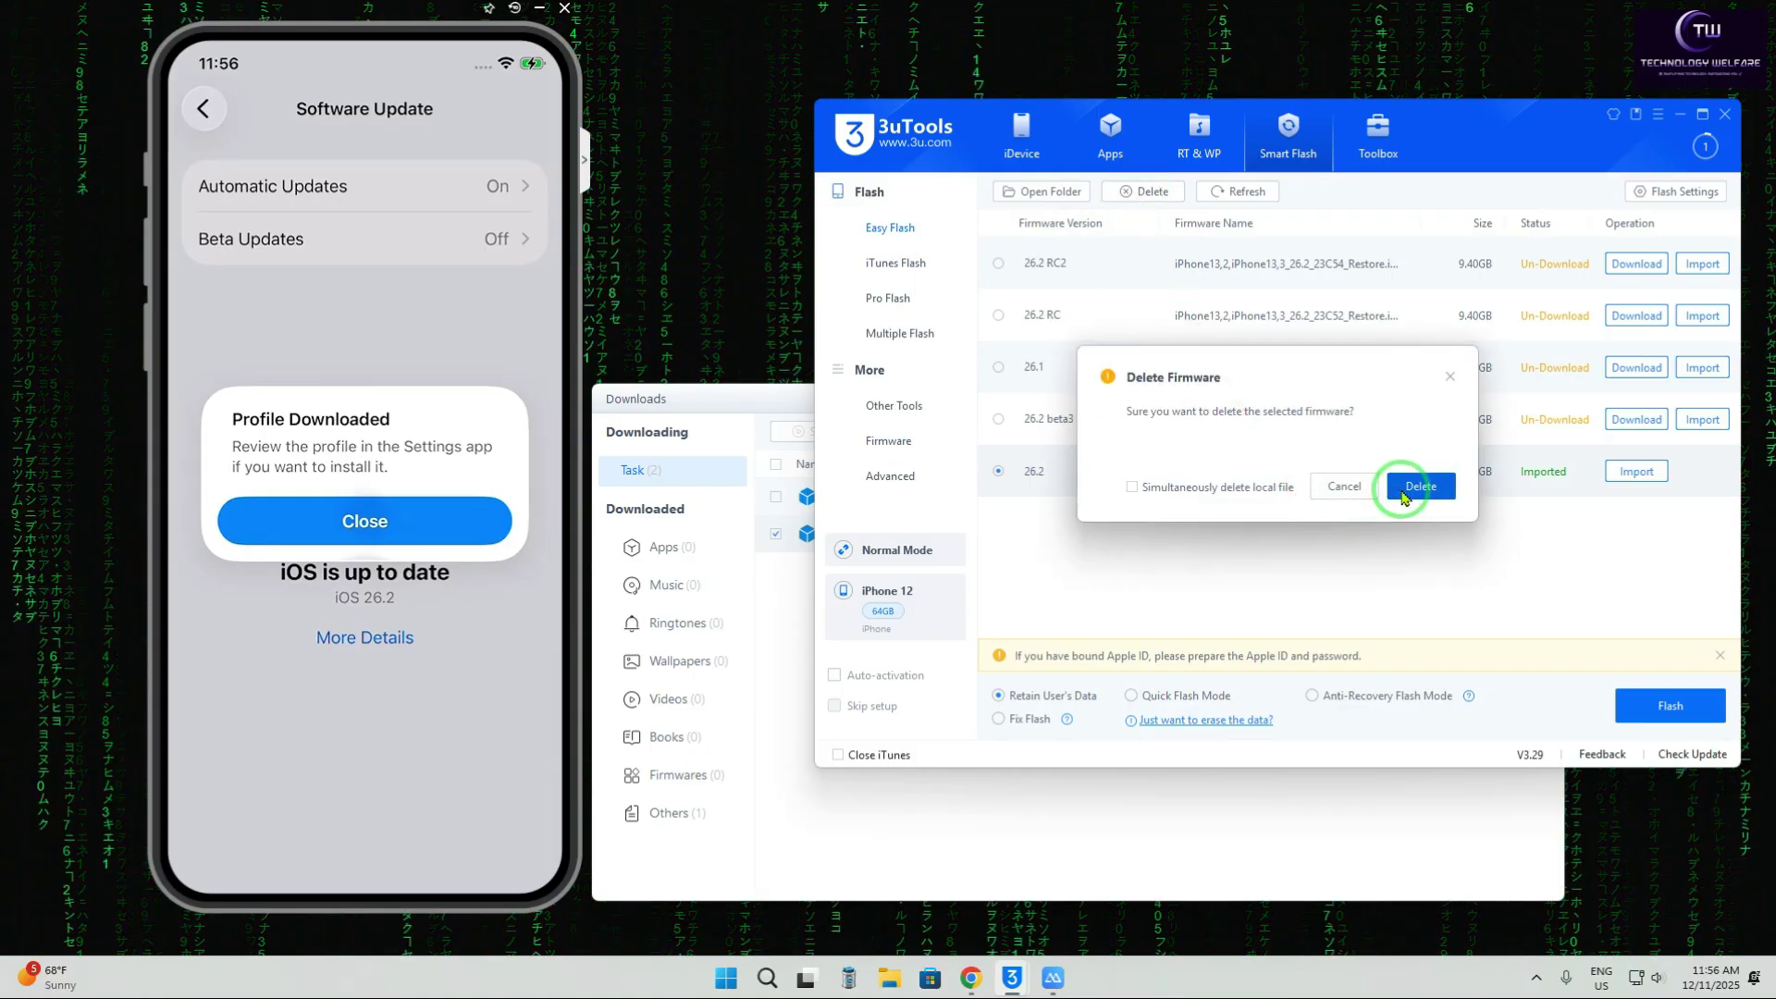
{"action": "left_click", "coordinate": [1610, 473]}
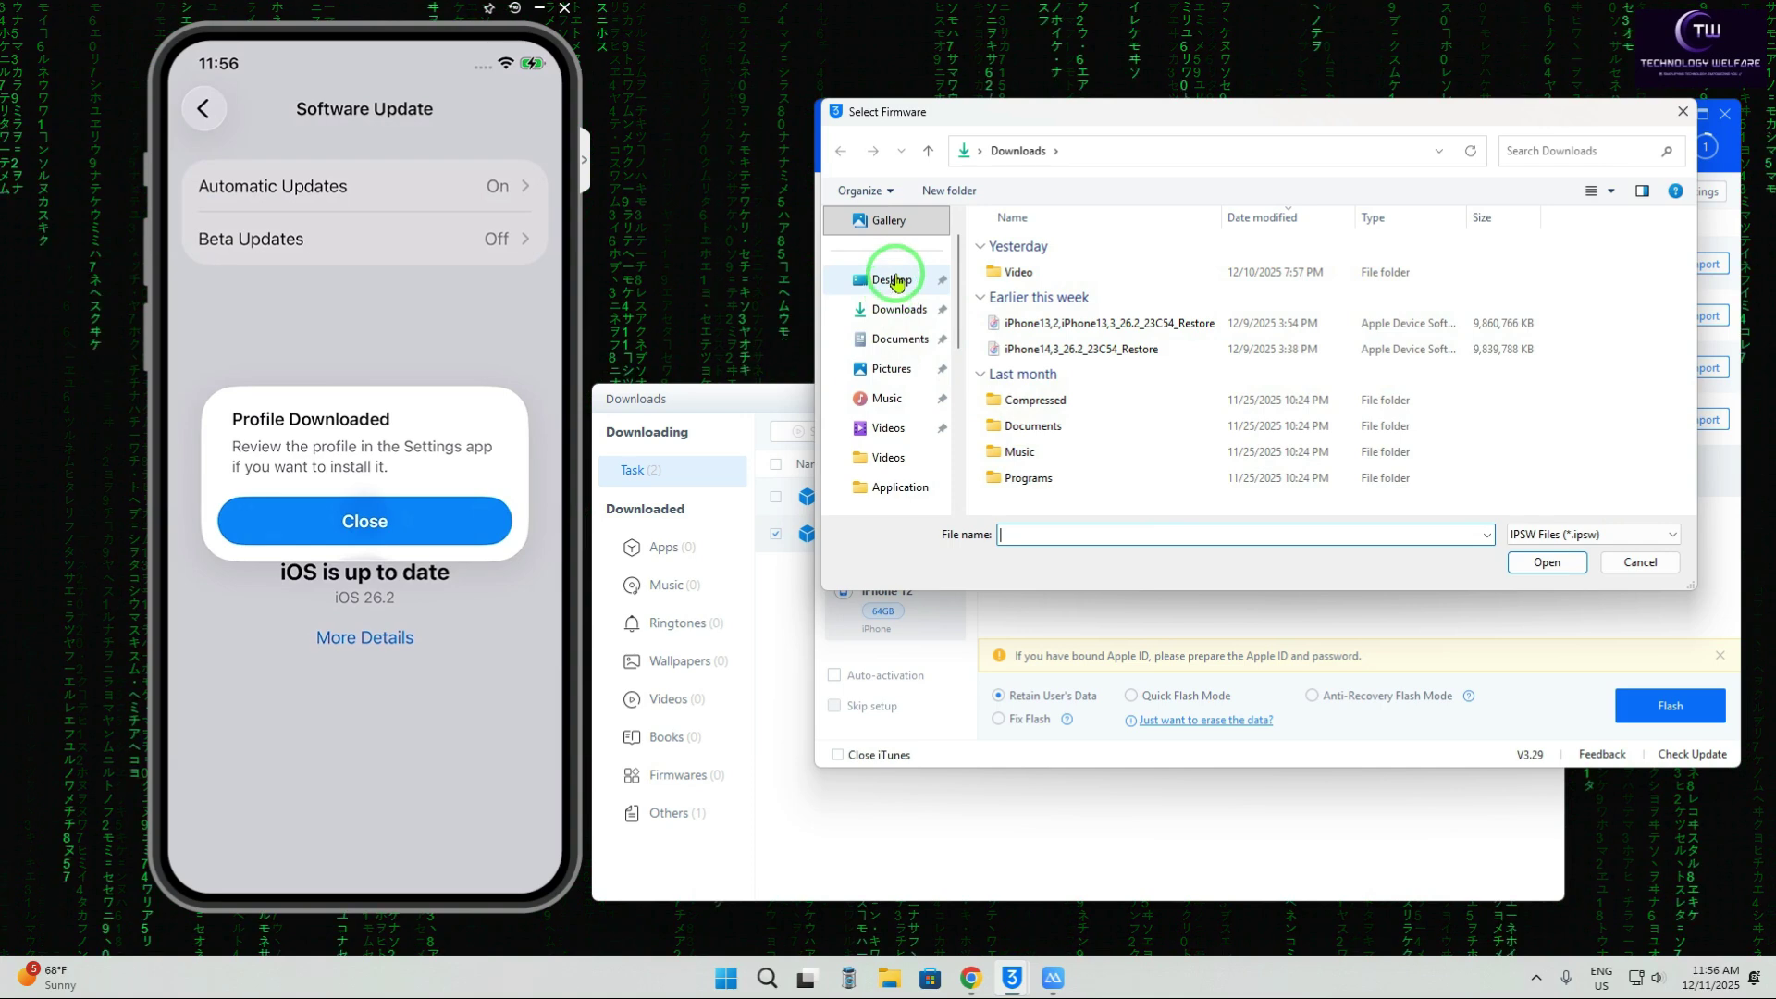
Import iPhone_4.7_12.5.7_16H81_Restore from Desktop > Videos > Application into Easy Flash.
{"action": "left_click", "coordinate": [894, 280]}
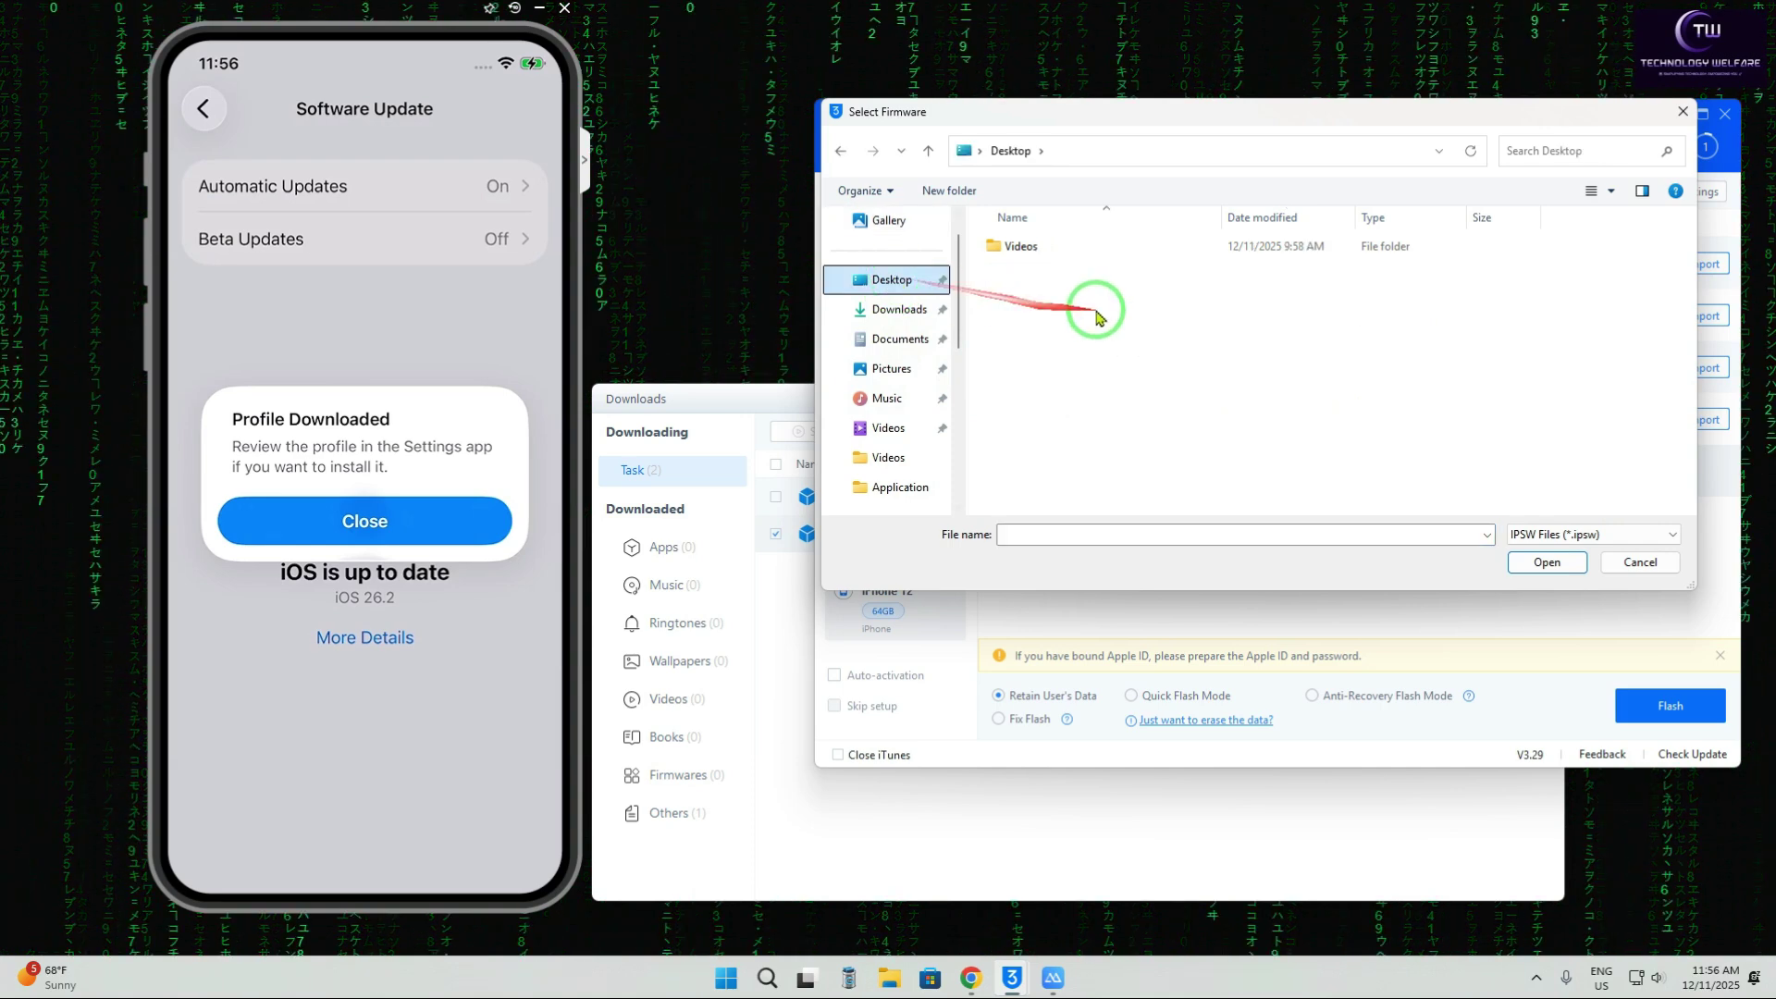
{"action": "left_click", "coordinate": [1022, 248]}
{"action": "double_click", "coordinate": [1021, 248]}
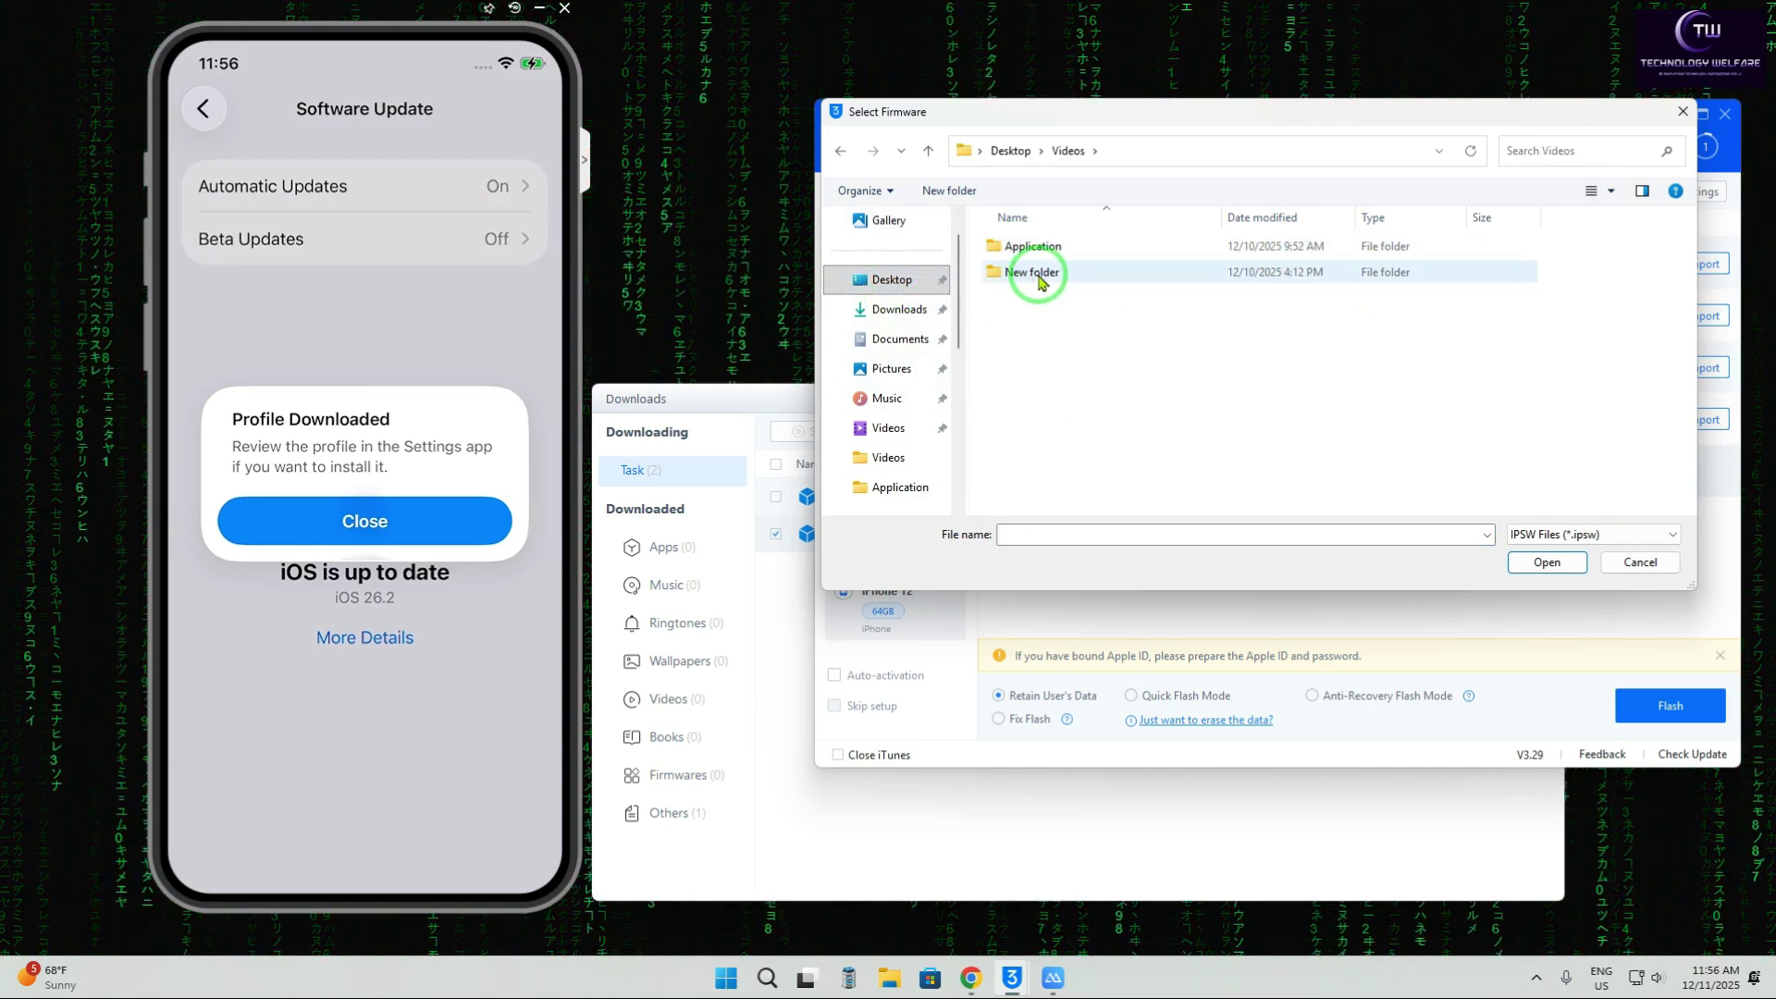
{"action": "double_click", "coordinate": [1044, 252]}
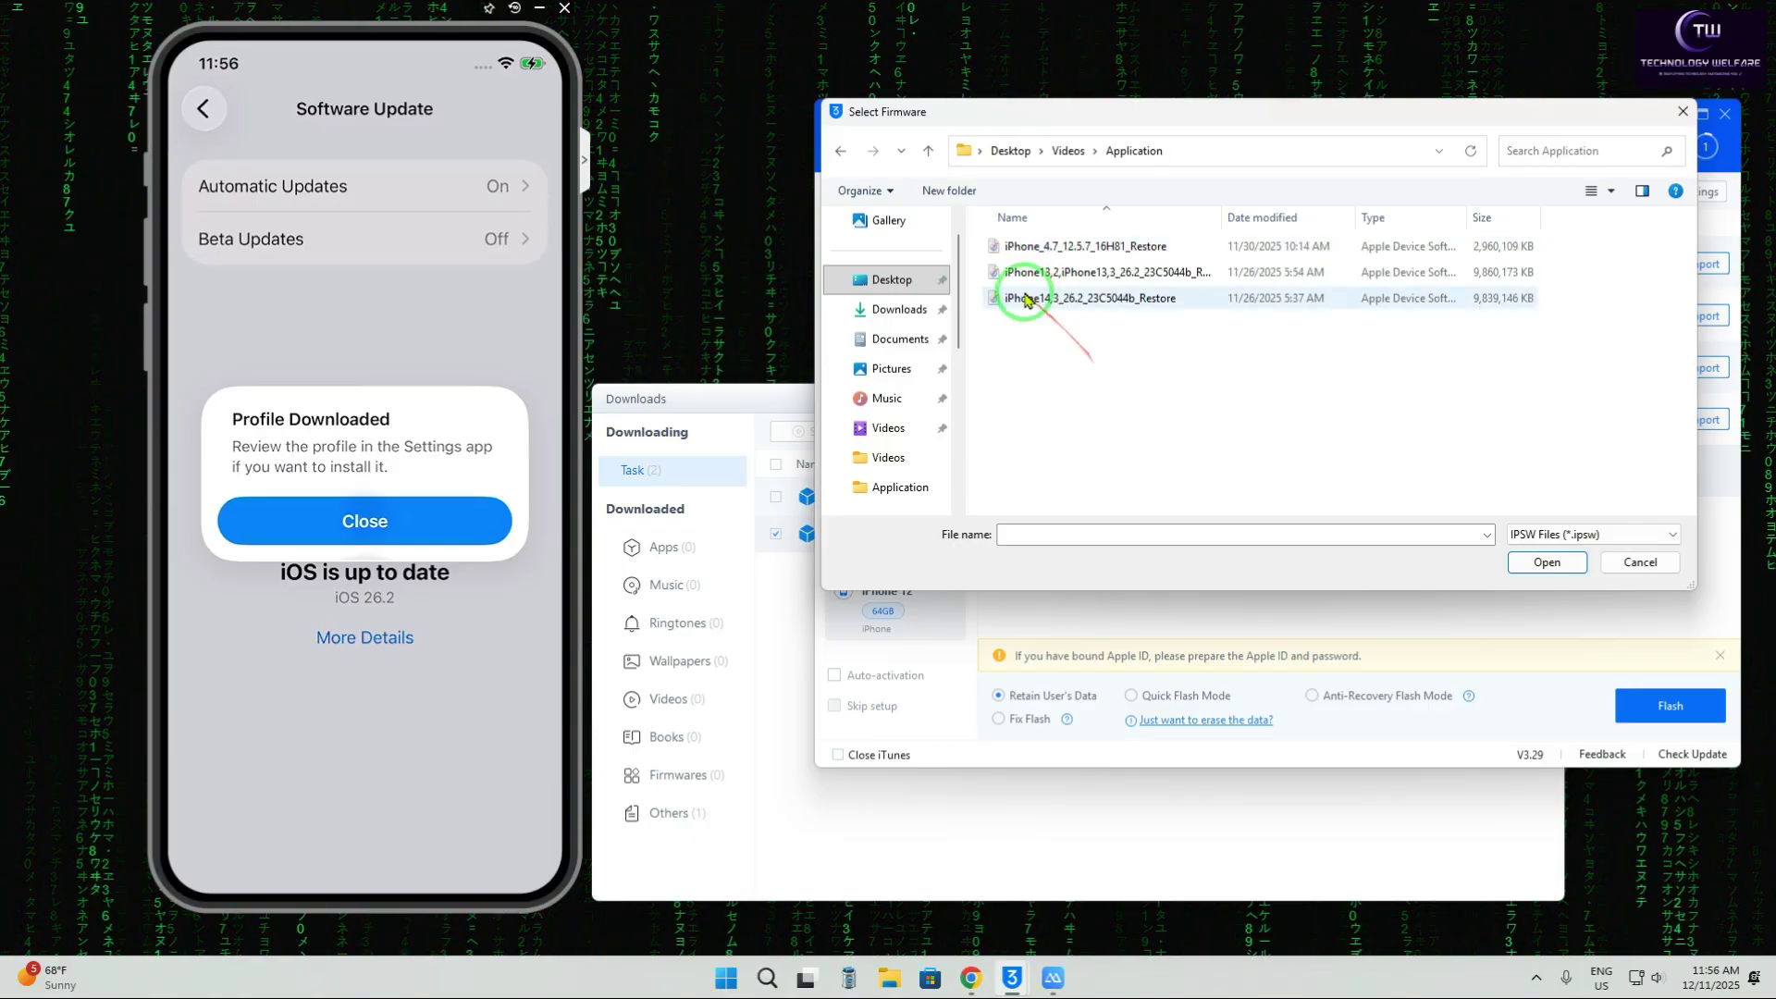
{"action": "double_click", "coordinate": [1094, 257]}
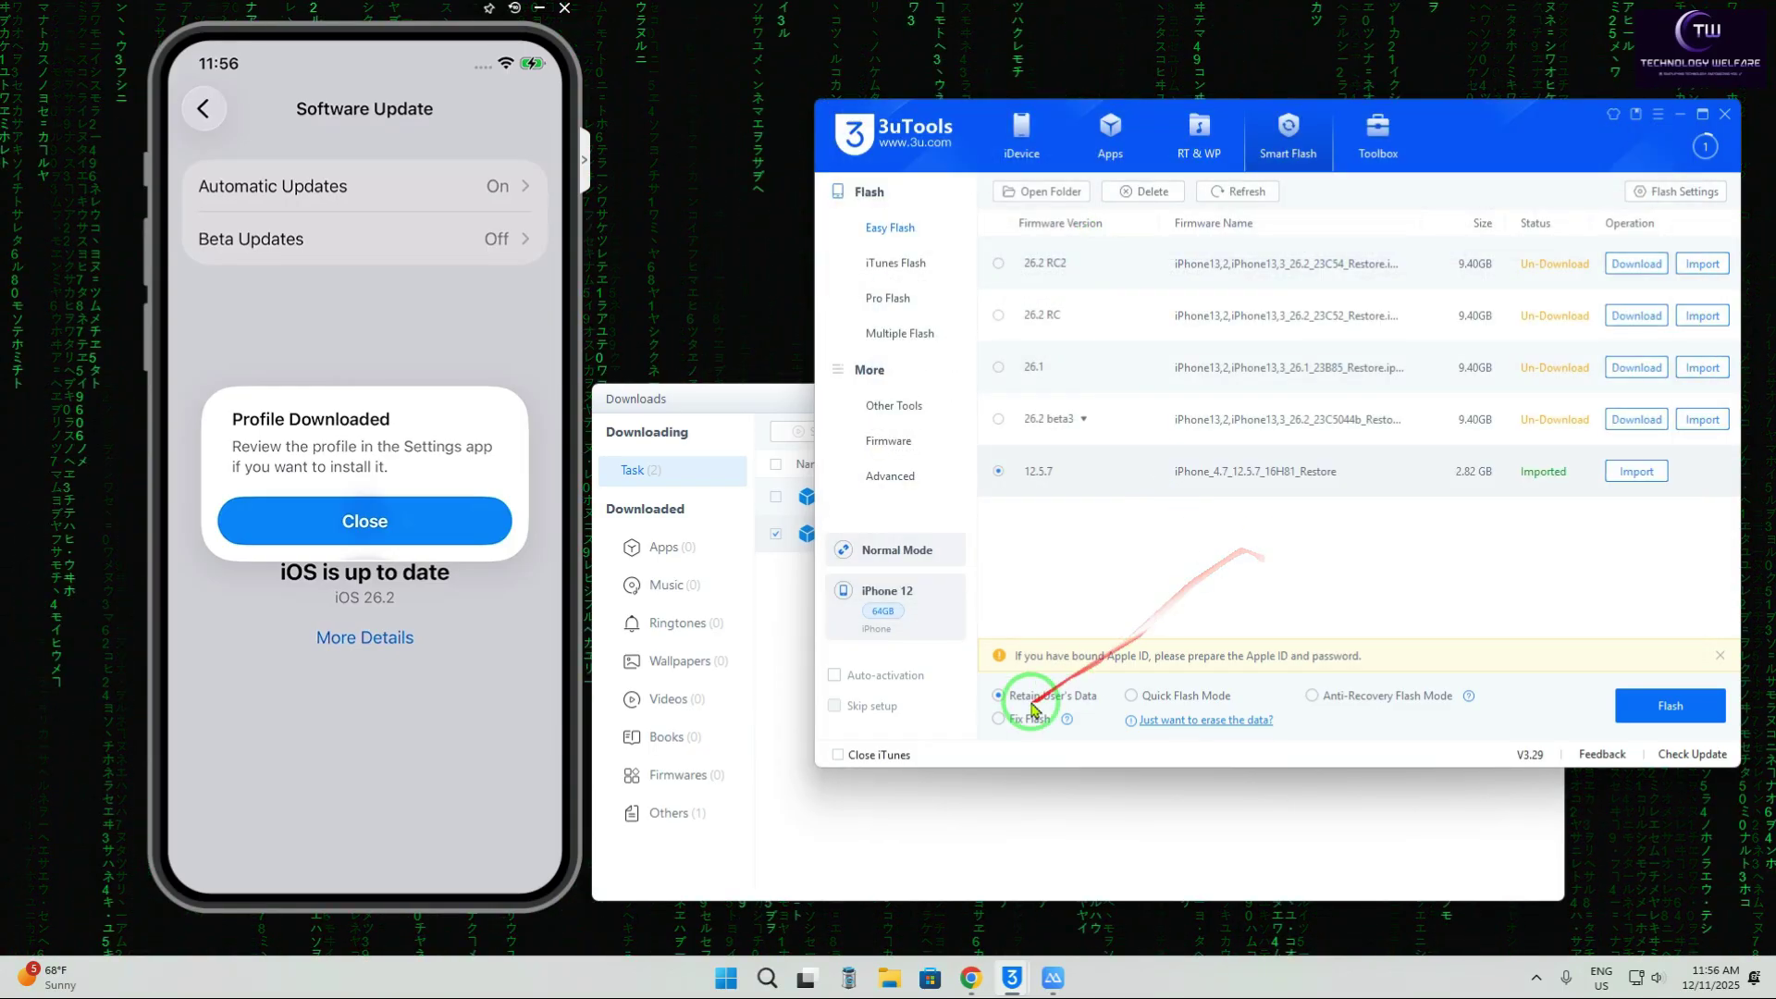
{"action": "mouse_move", "coordinate": [1016, 708]}
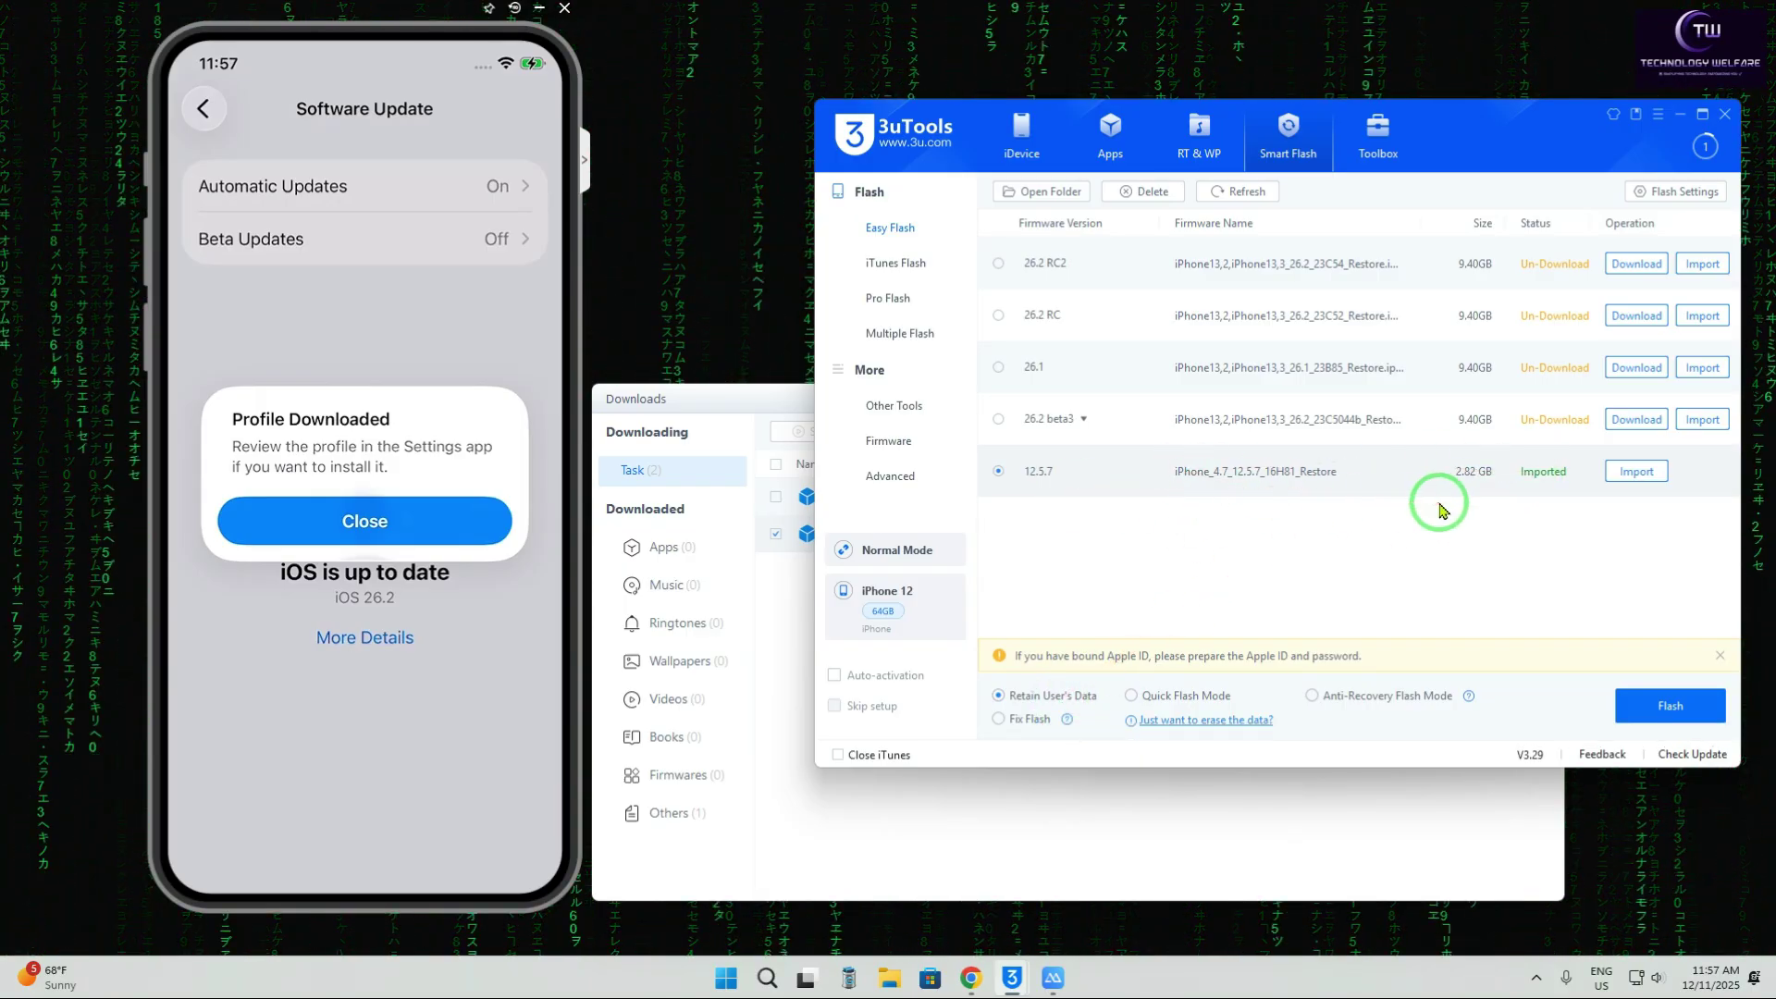
{"action": "left_click", "coordinate": [1671, 707]}
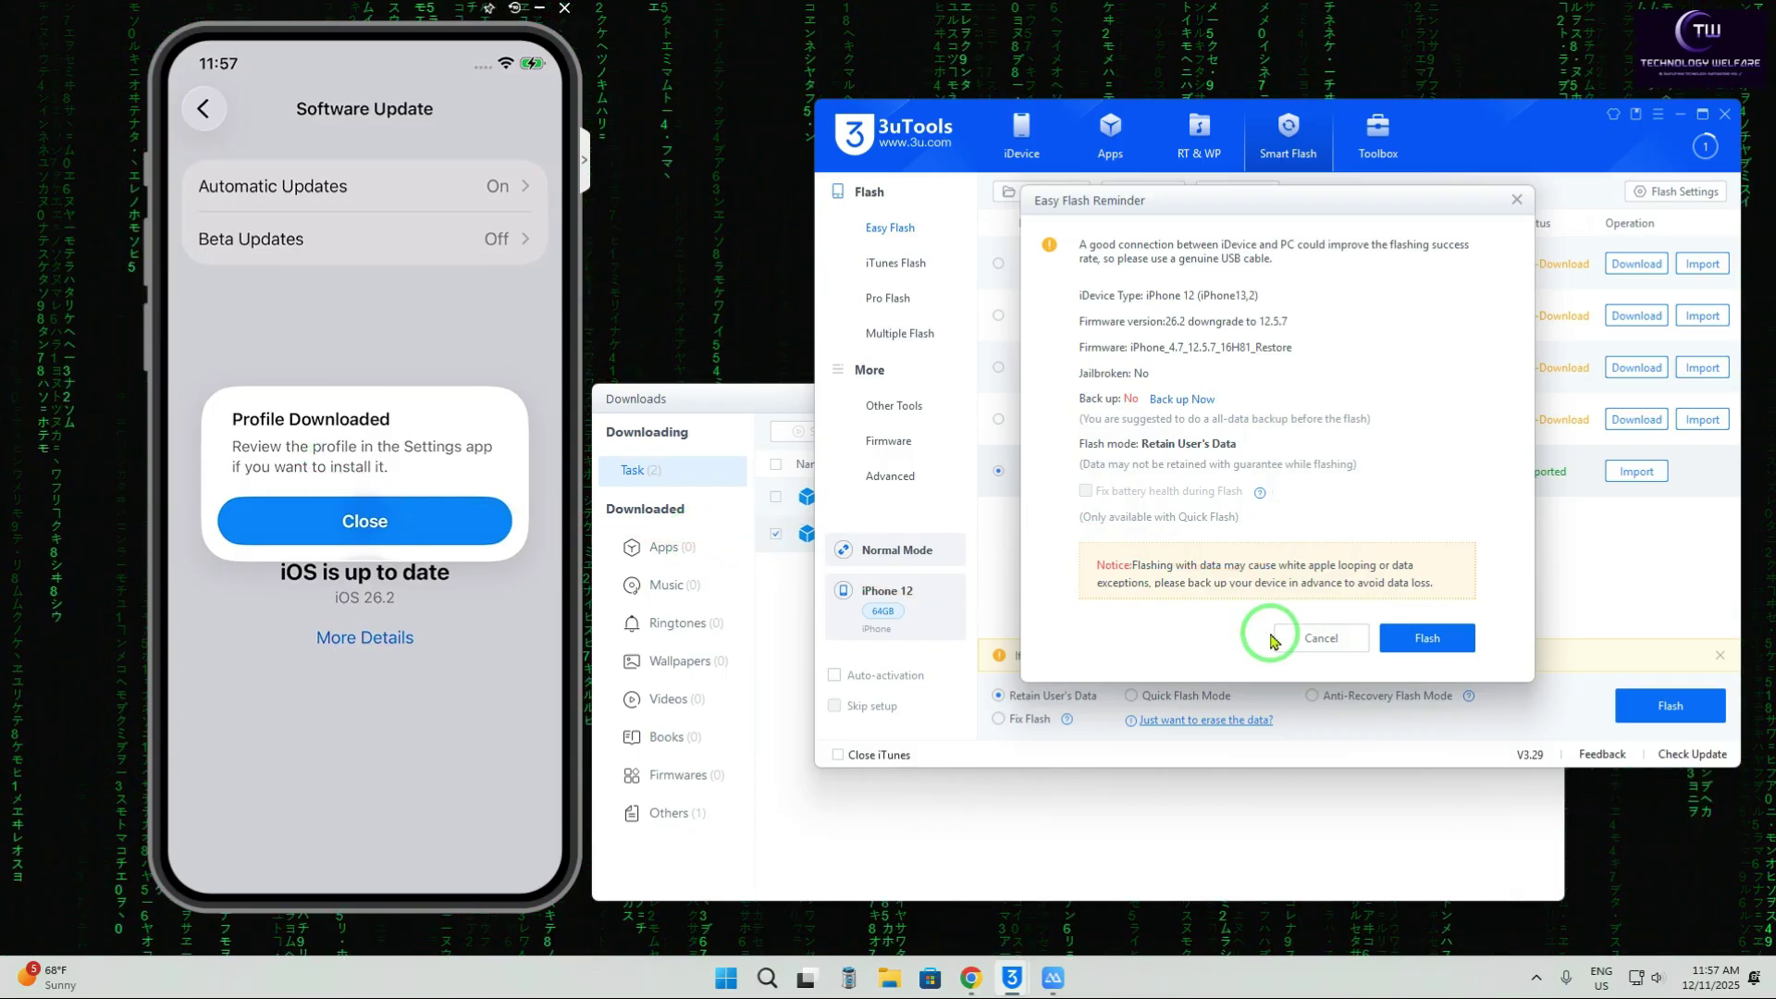
{"action": "left_click", "coordinate": [1318, 638]}
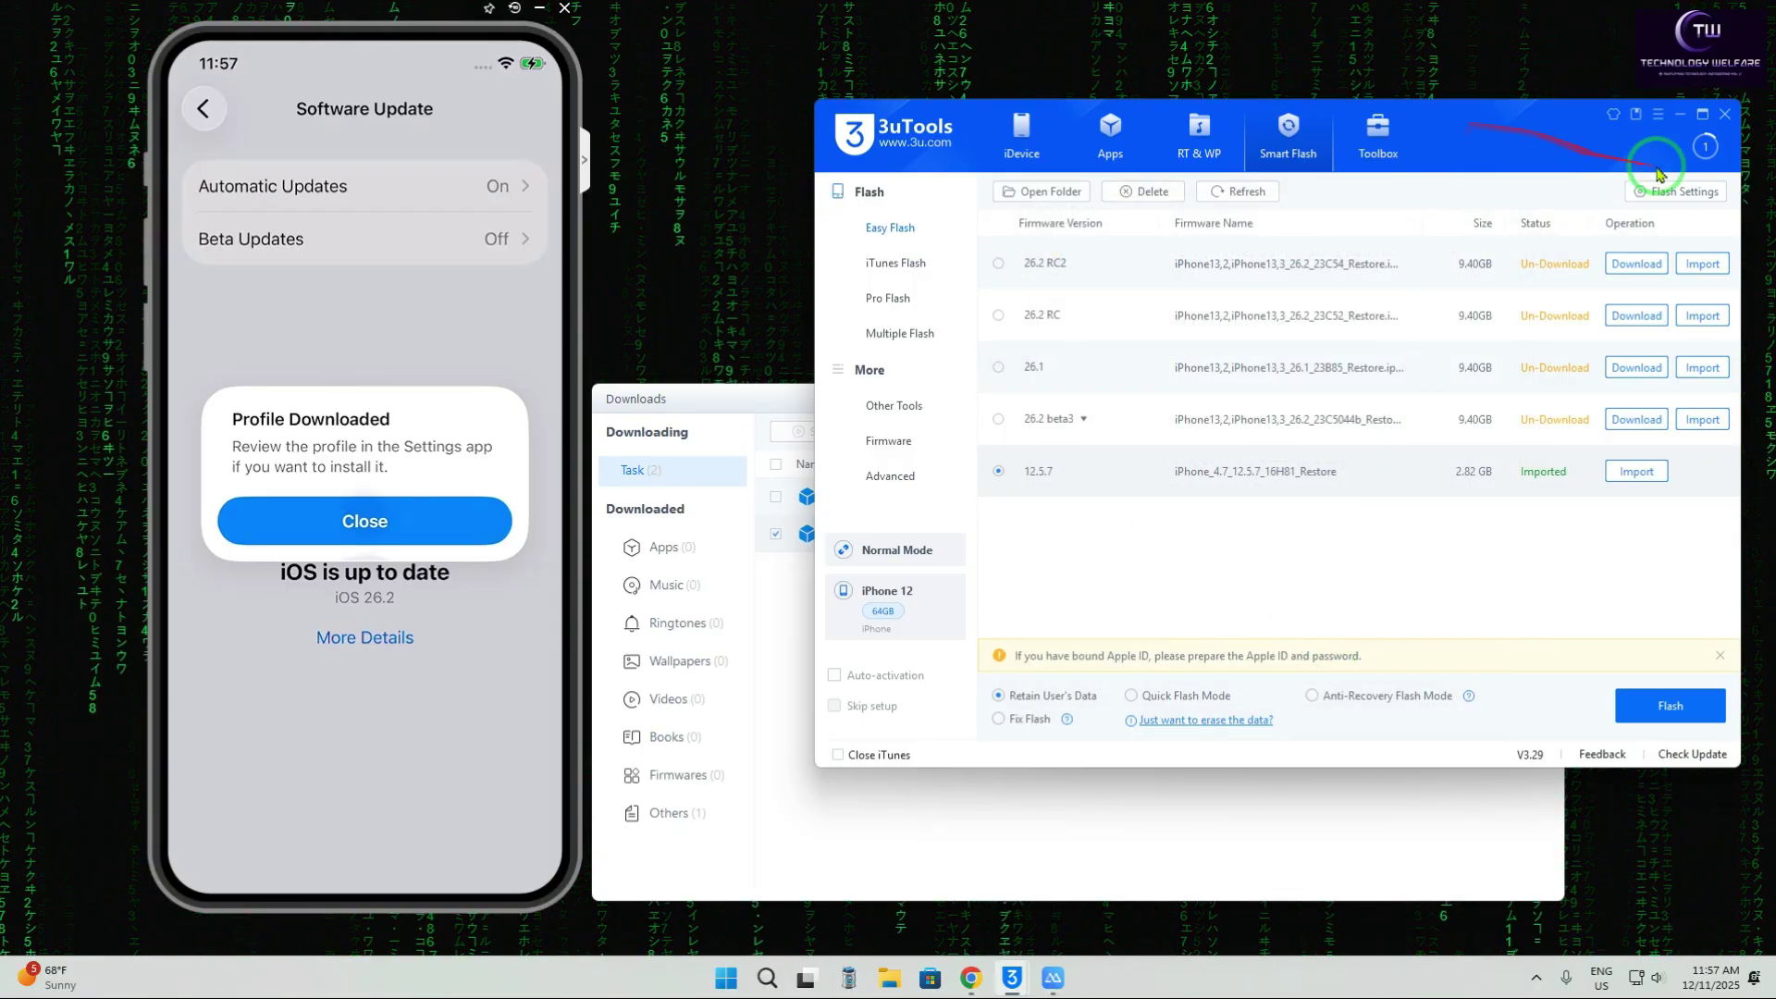
Reopen the Downloads window showing the 8.00 GB iOS 18.1 download and reposition it.
{"action": "left_click", "coordinate": [1707, 146]}
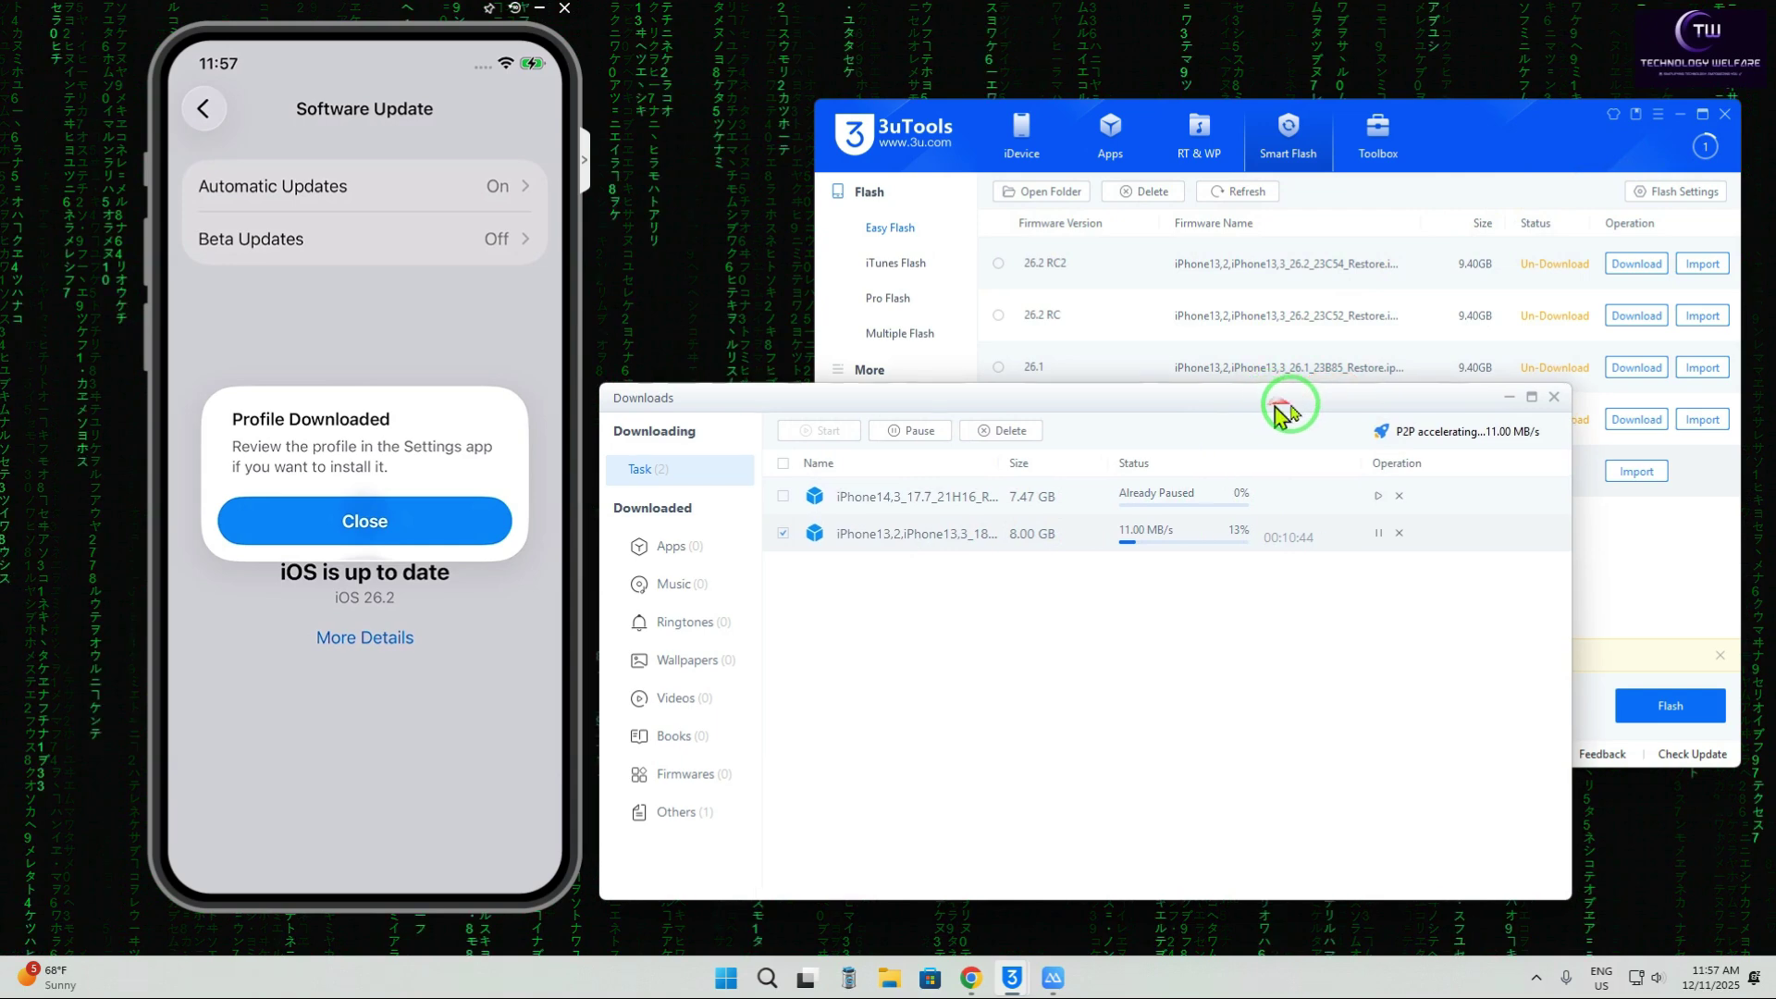
{"action": "left_click_drag", "start_coordinate": [1267, 408], "coordinate": [1334, 408]}
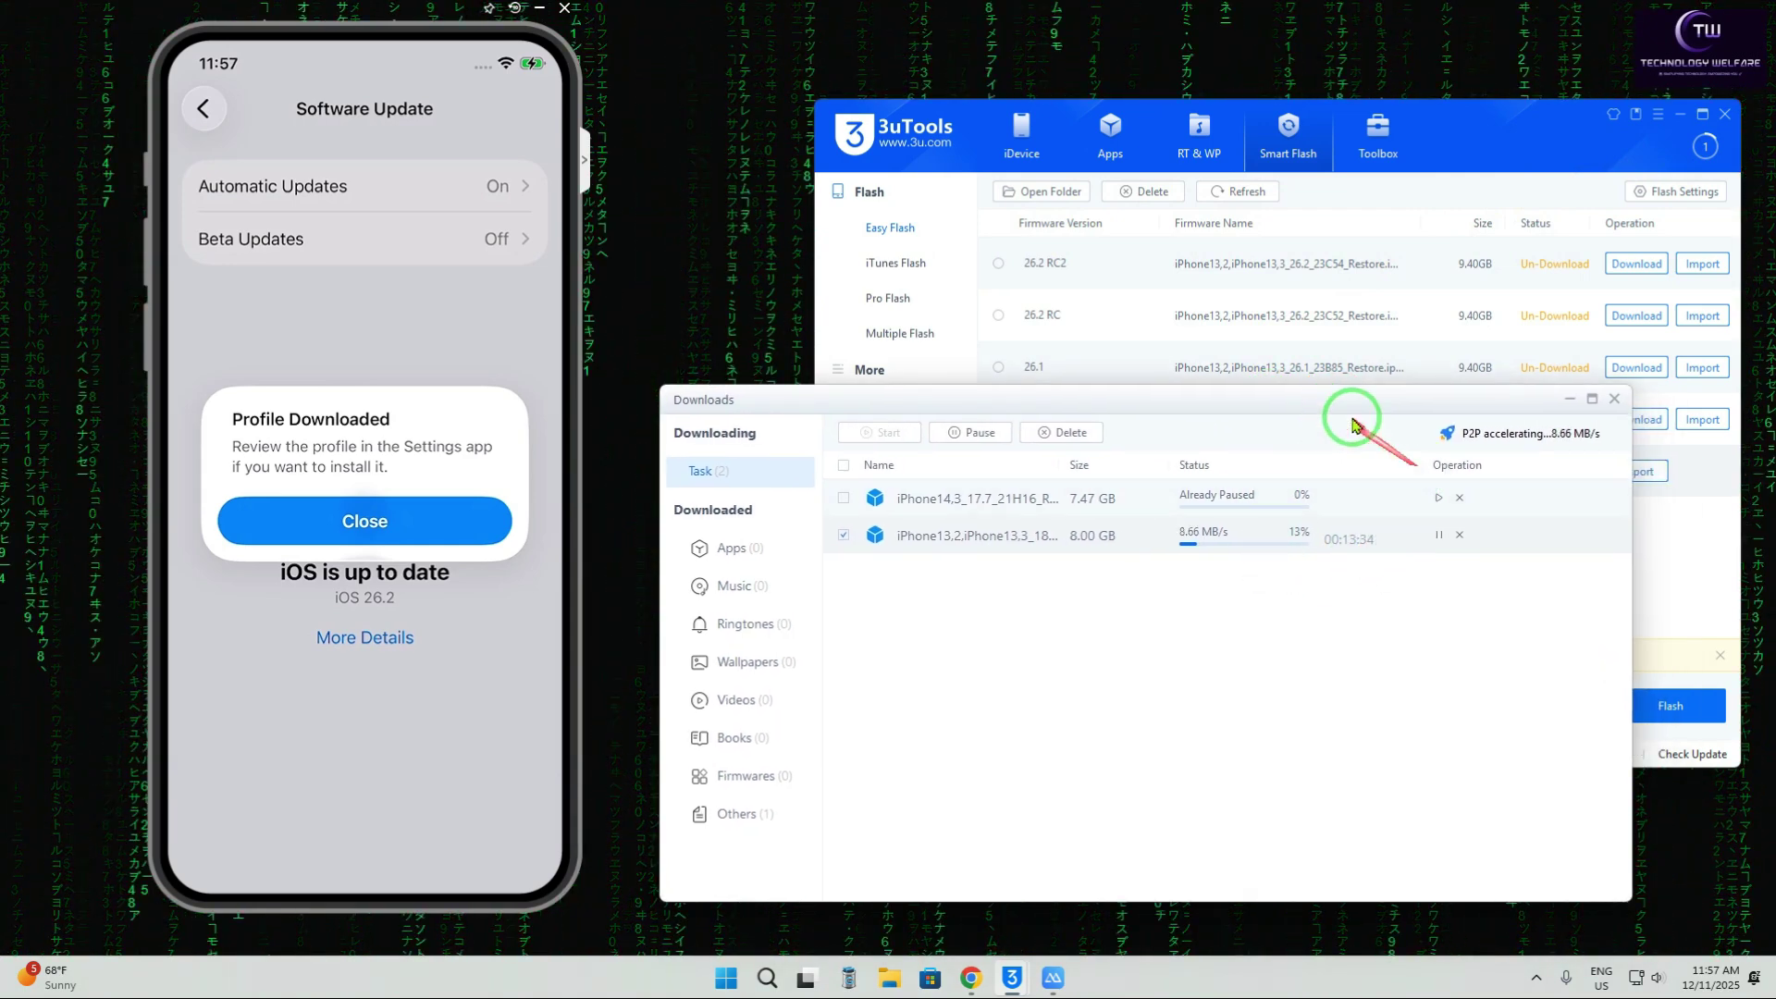
{"action": "left_click_drag", "start_coordinate": [1343, 403], "coordinate": [1260, 381]}
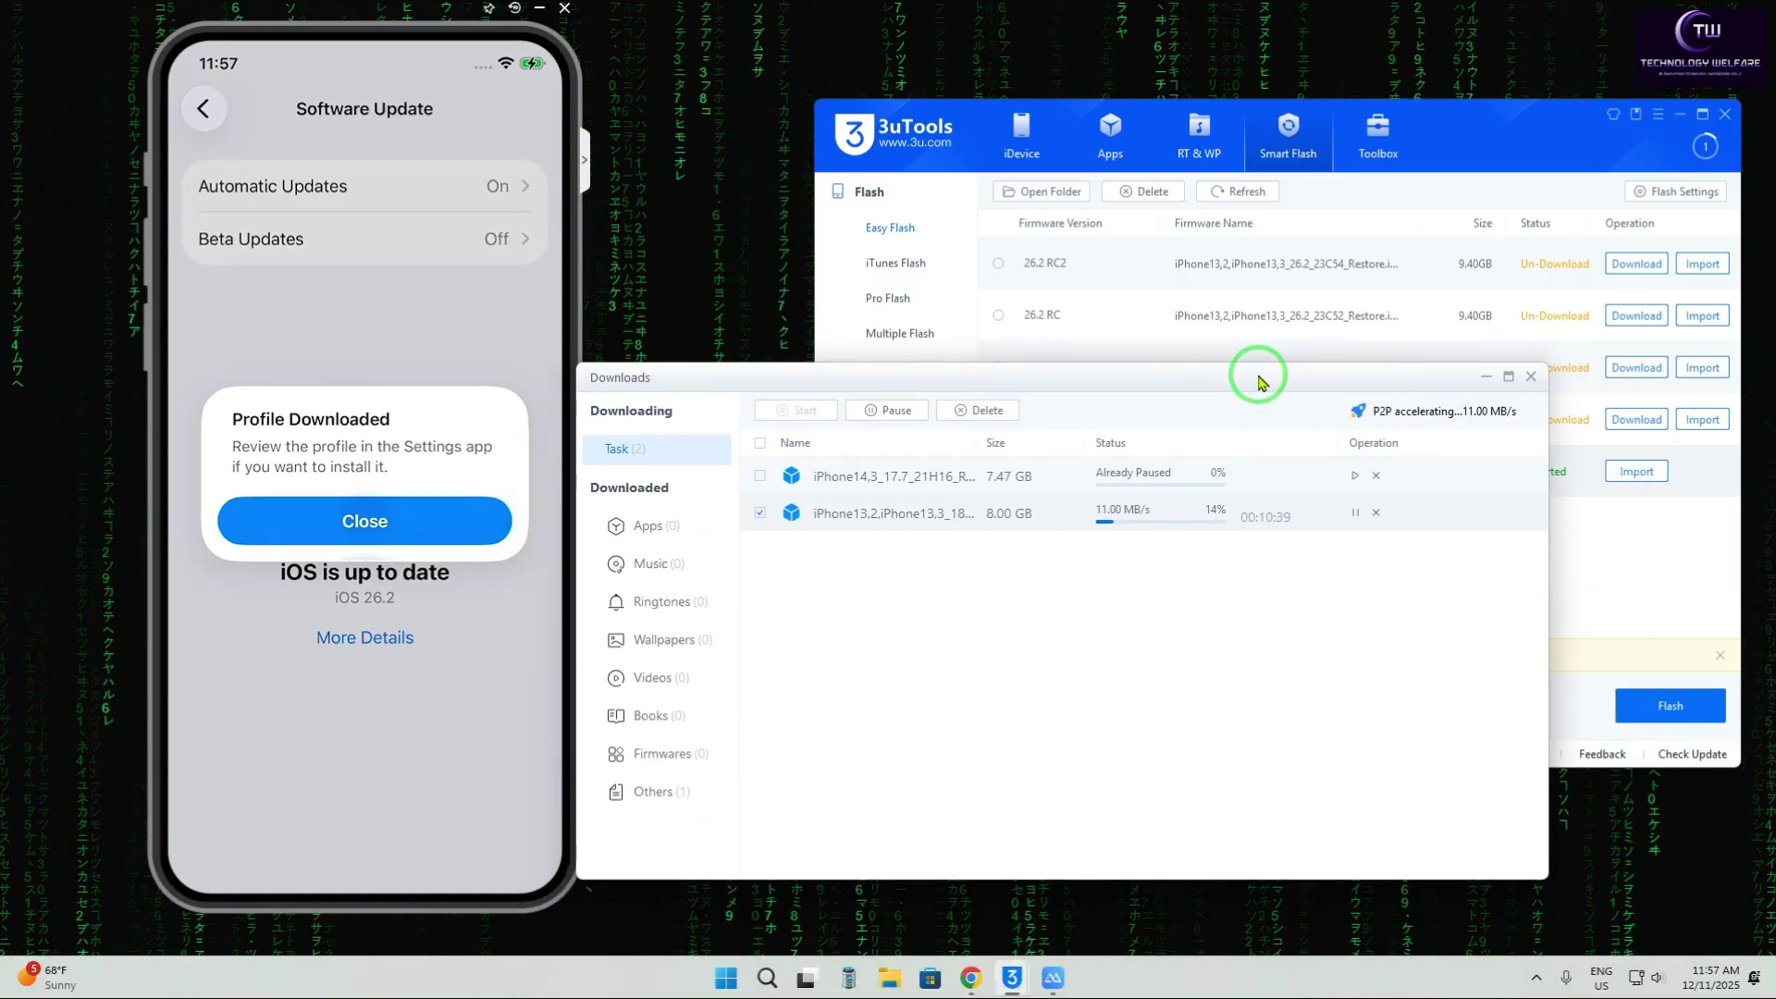